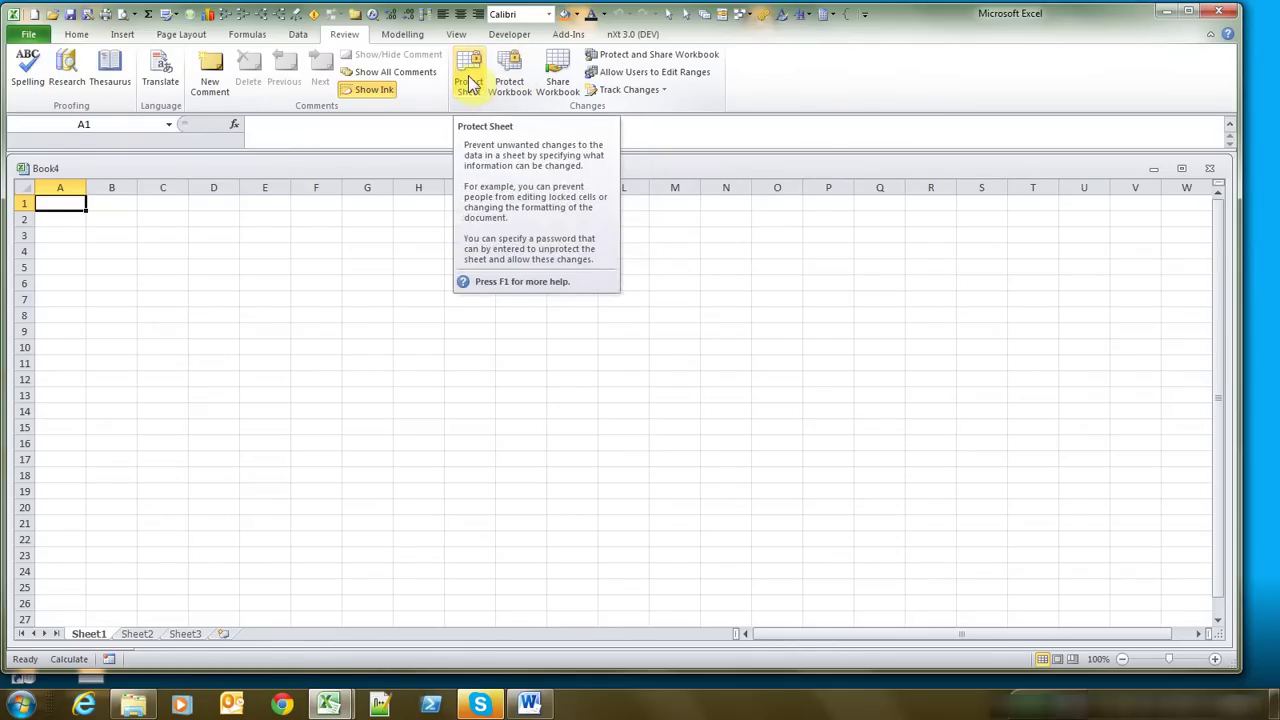
Review the user permissions offered for protecting Sheet1, and leave without protecting the sheet.
left_click(470, 84)
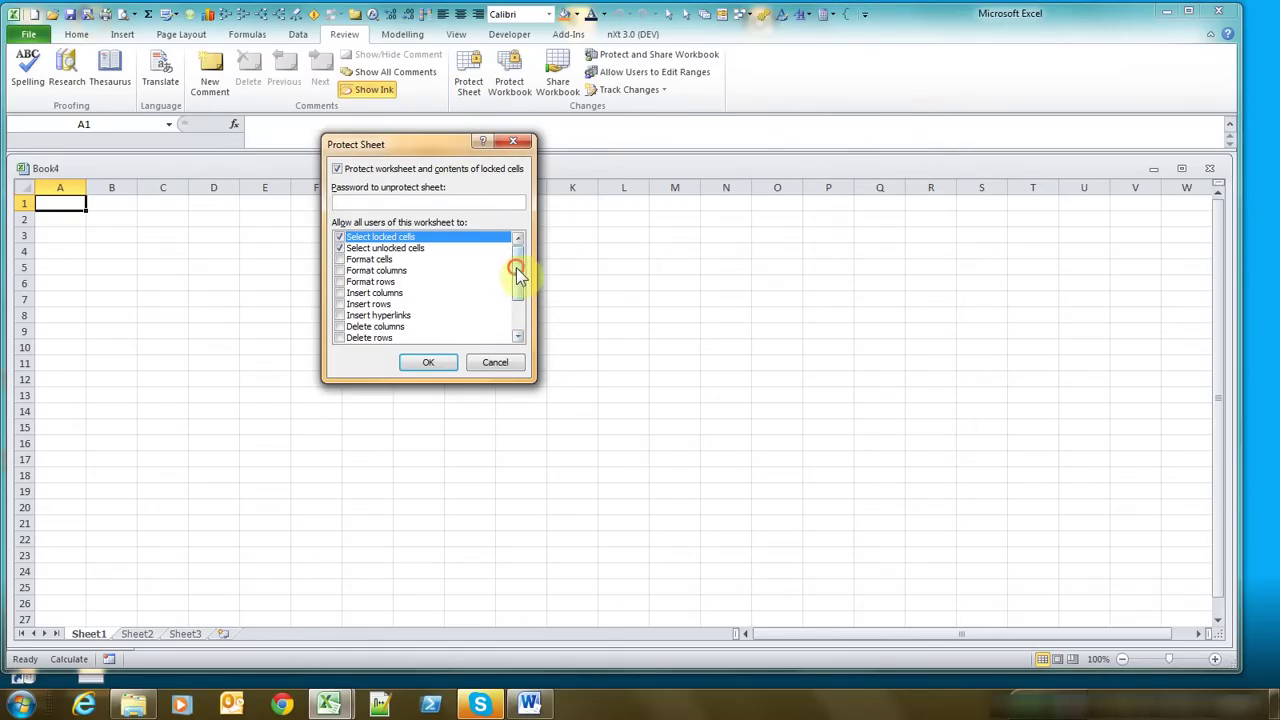
mouse_move(517, 270)
left_mouse_down()
mouse_move(518, 322)
mouse_move(517, 262)
left_mouse_up()
left_click(494, 365)
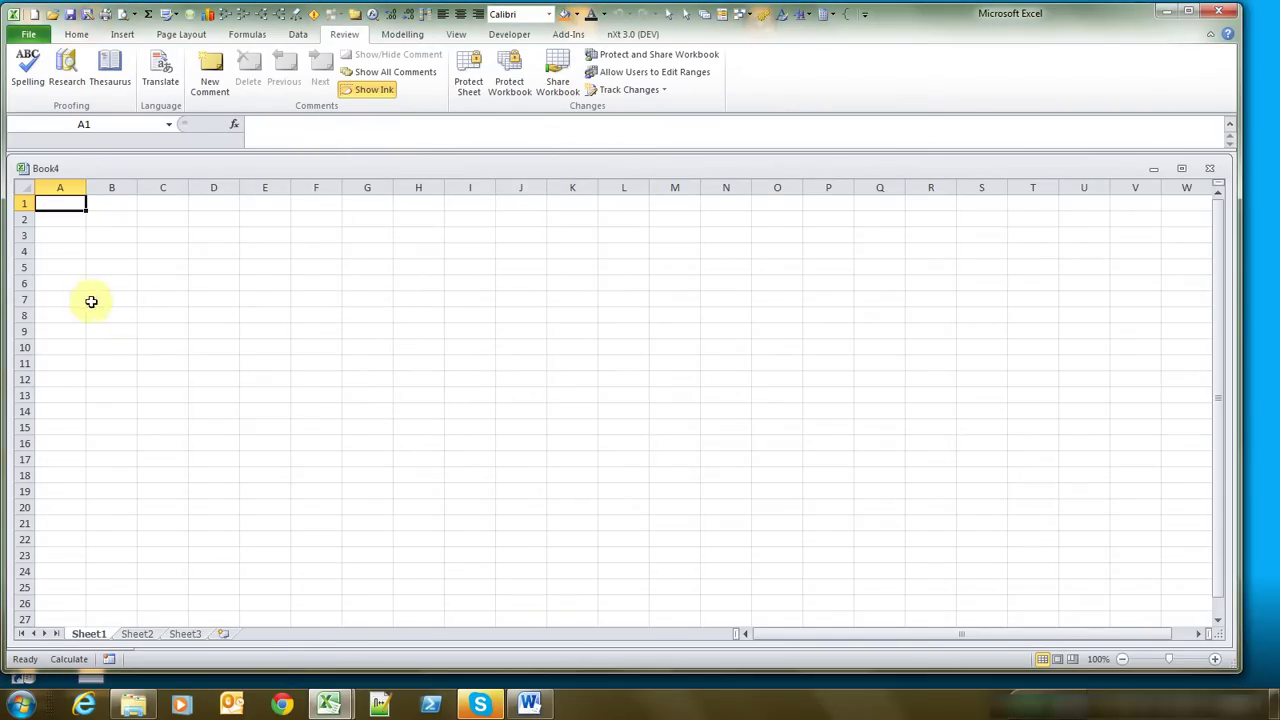
Enter the row labels Inputs in A7 and Calculations in A9.
left_click_drag(79, 297, 294, 297)
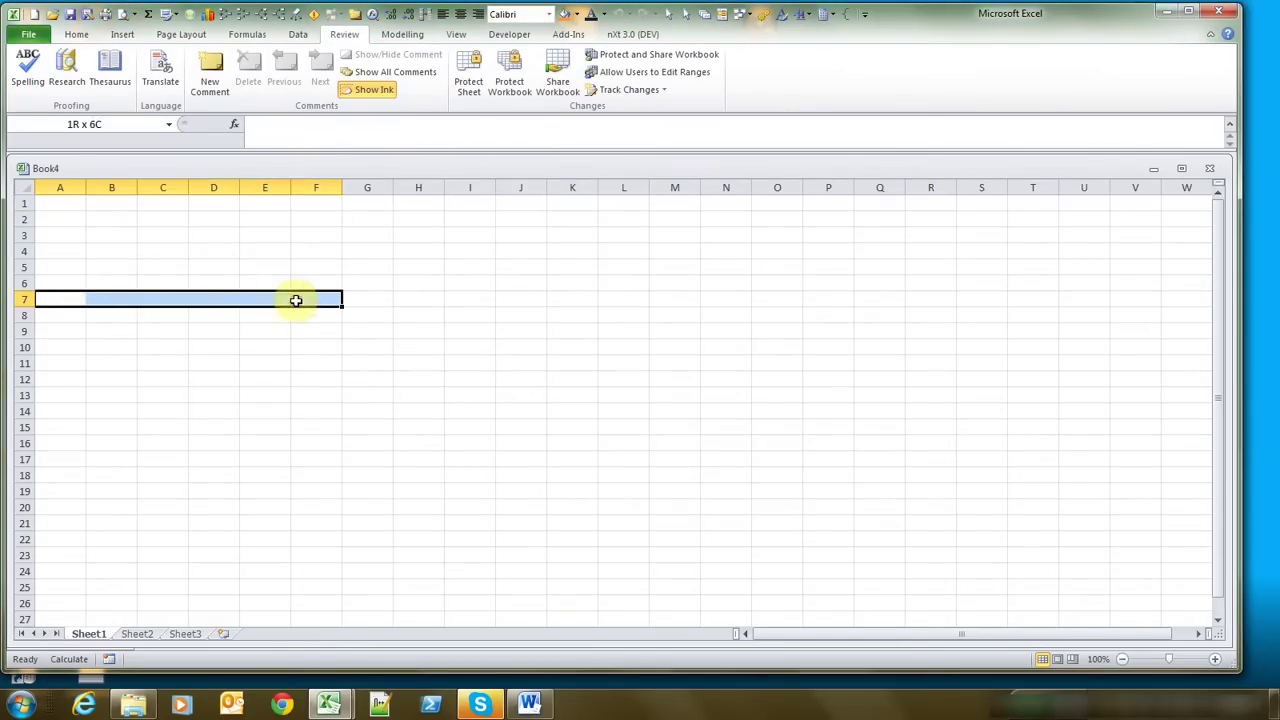
left_click(58, 302)
type("Inputs")
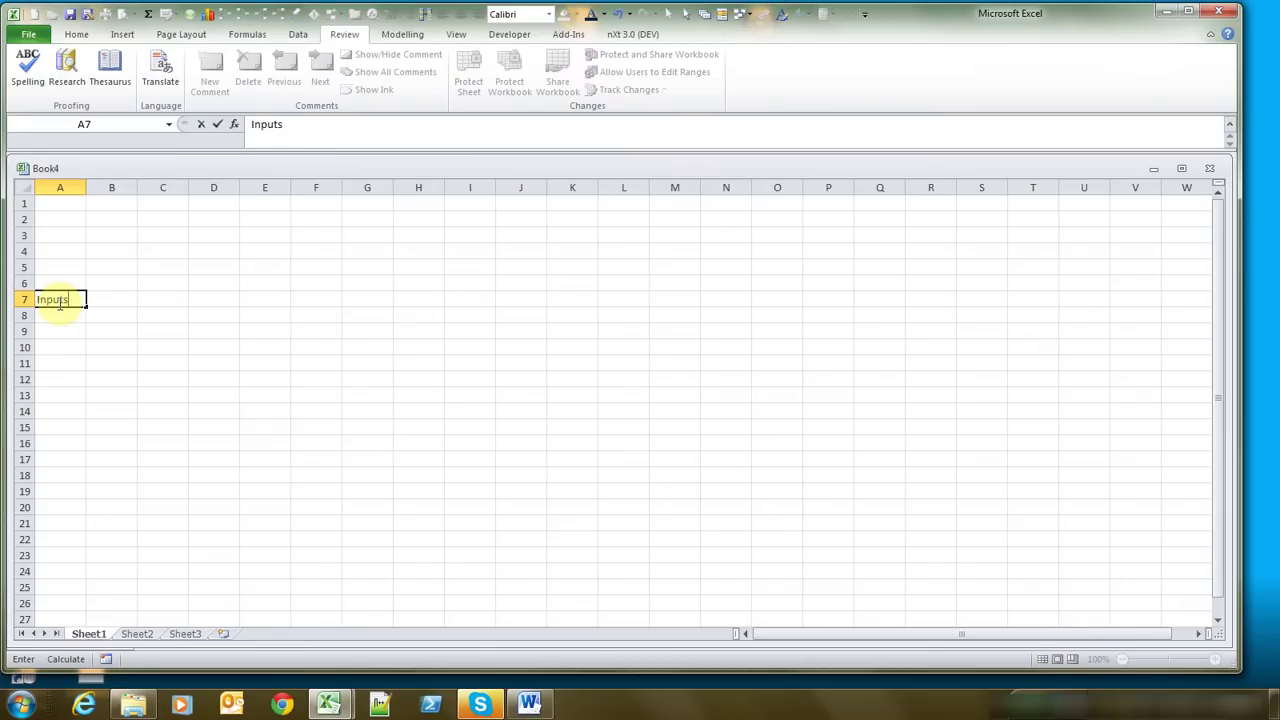
key("Return")
key("Return")
type("Cal")
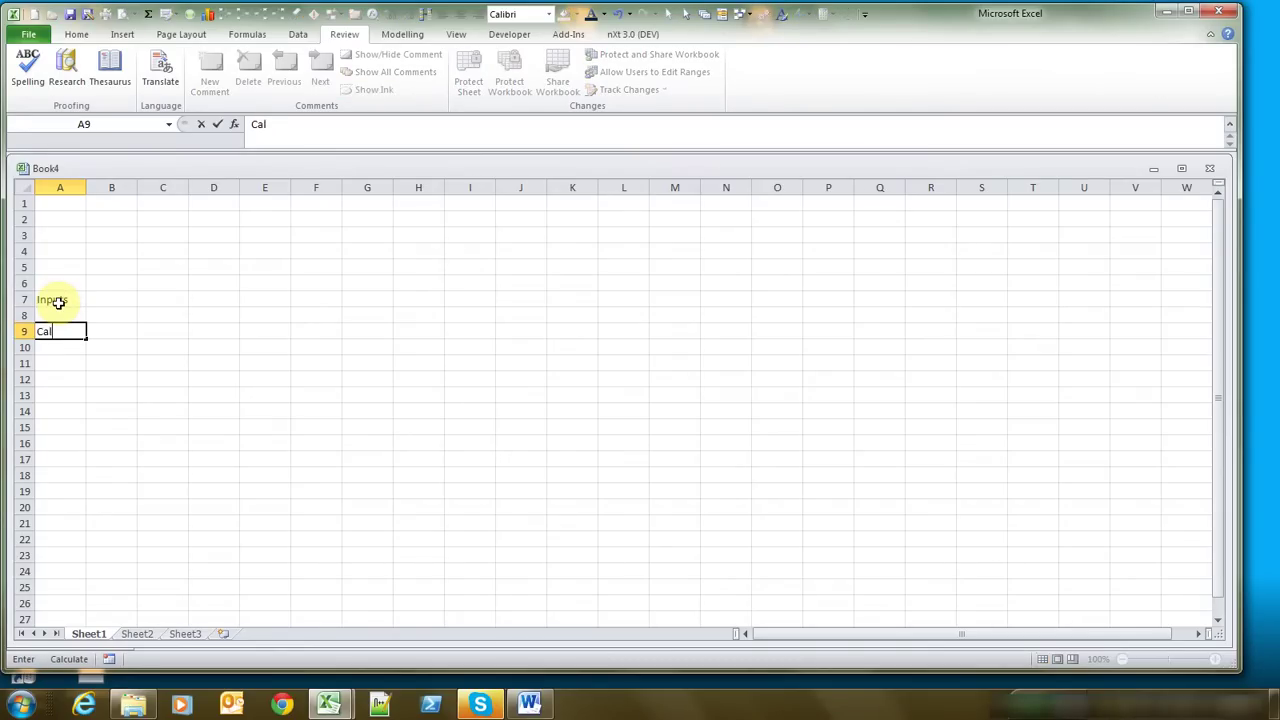
type("culations")
key("ctrl+Return")
Fill cells C7:G7 with yellow and enter 10 in each of them.
left_click(58, 300)
left_click(162, 299)
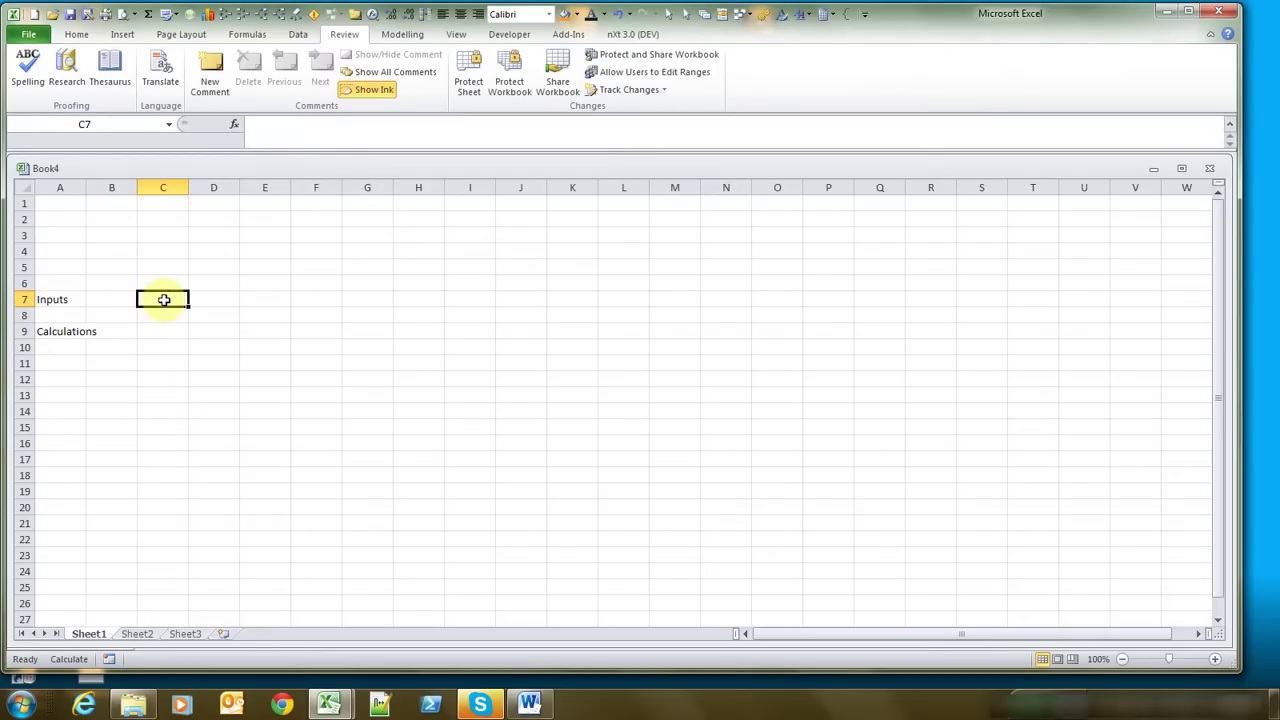
left_click_drag(161, 300, 370, 307)
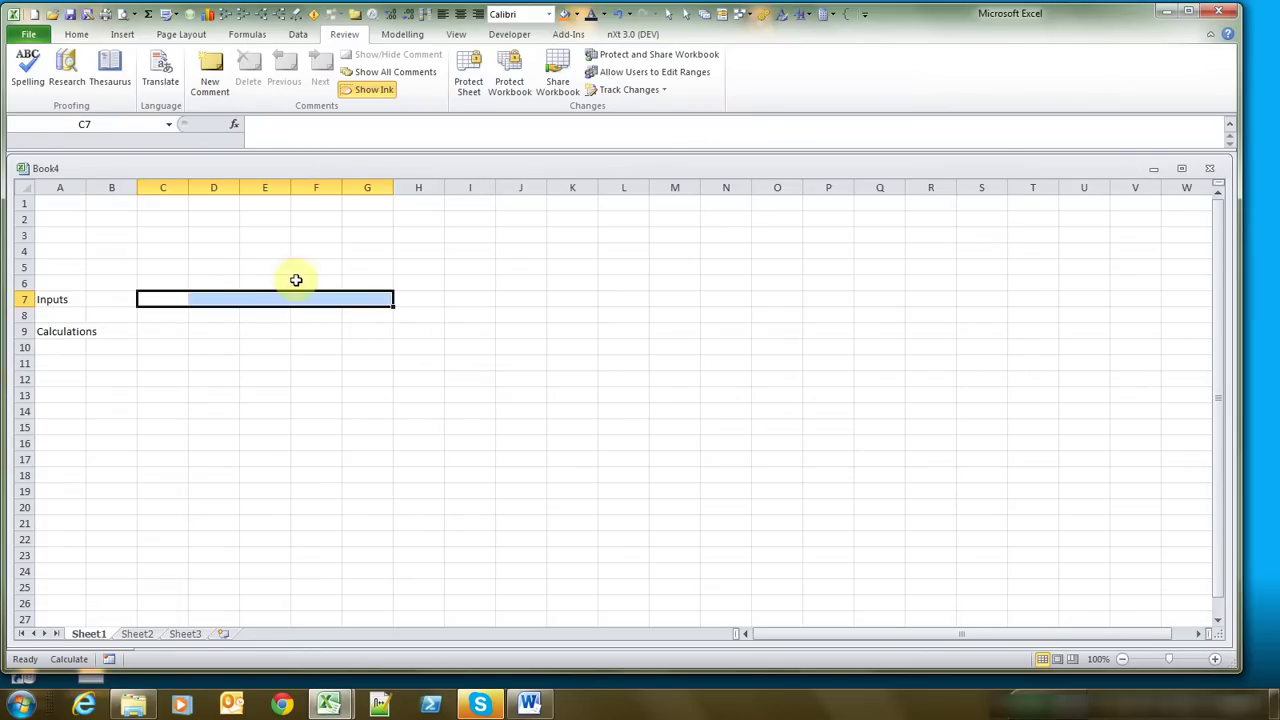
left_click(76, 36)
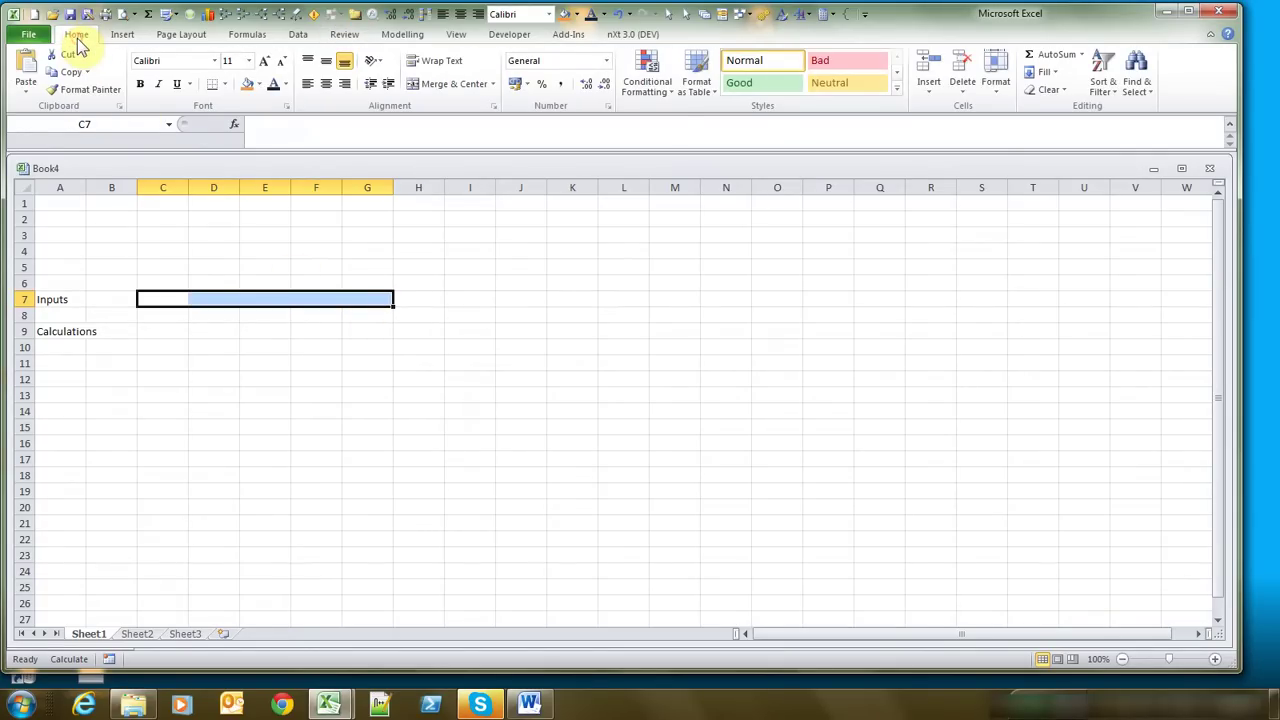
left_click(259, 85)
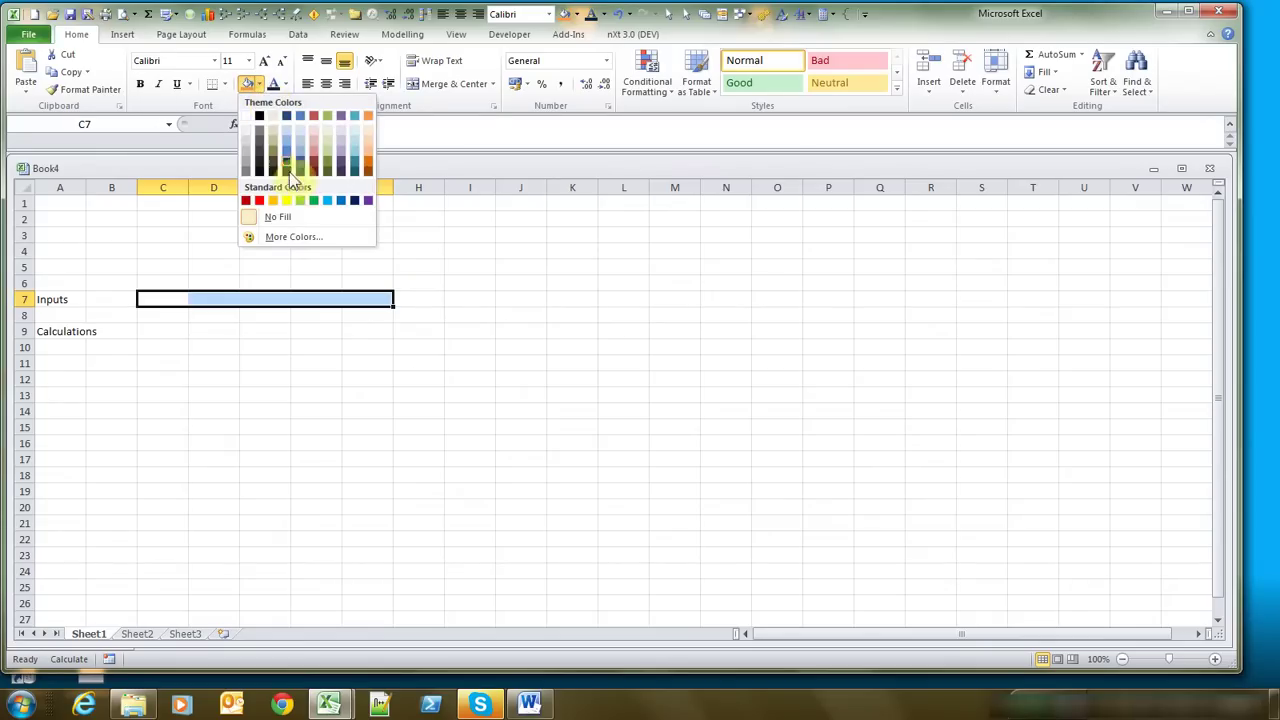
left_click(286, 200)
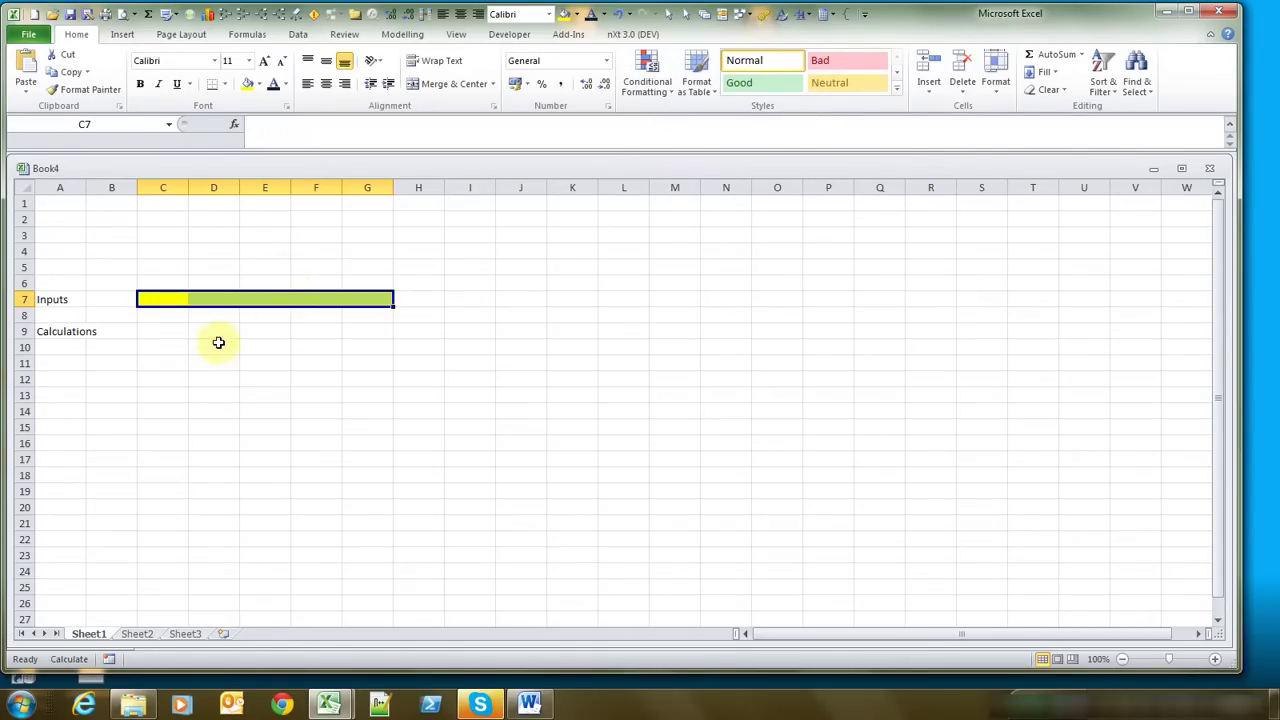
type("10")
key("ctrl+Return")
Enter the running-total formula =C7+B9 in C9 and copy it across to G9.
left_click(168, 331)
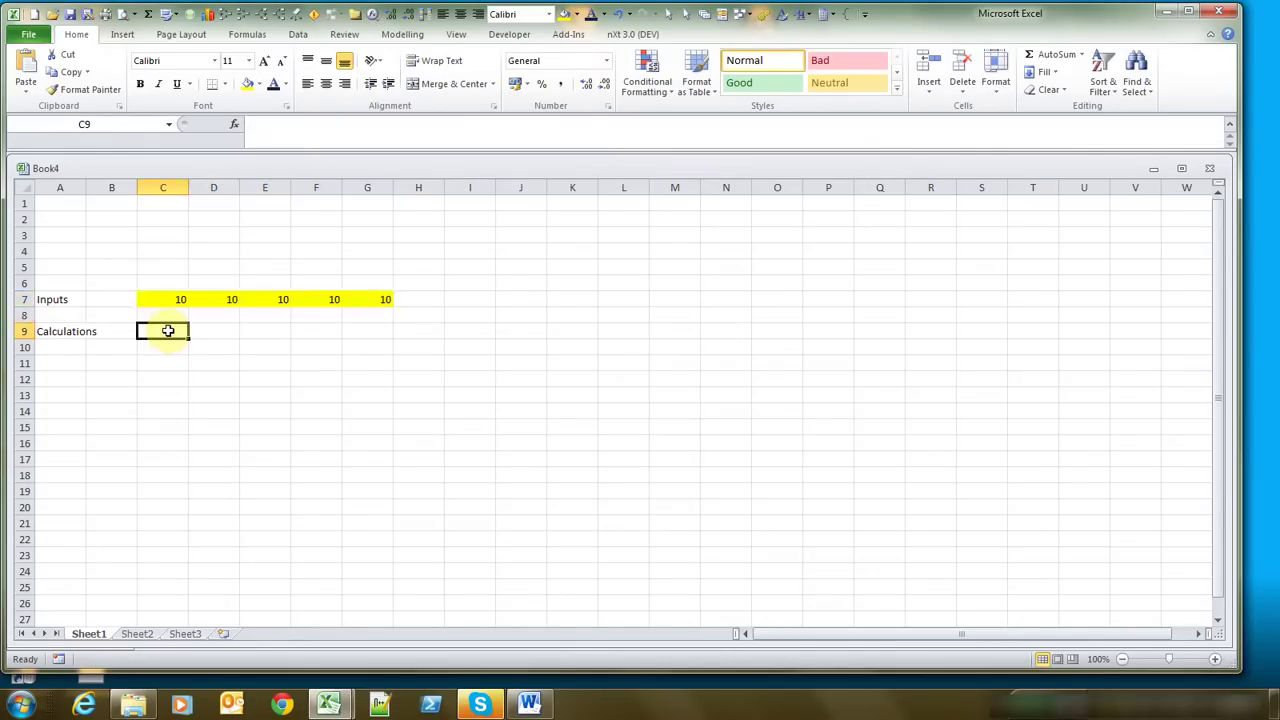
type("=")
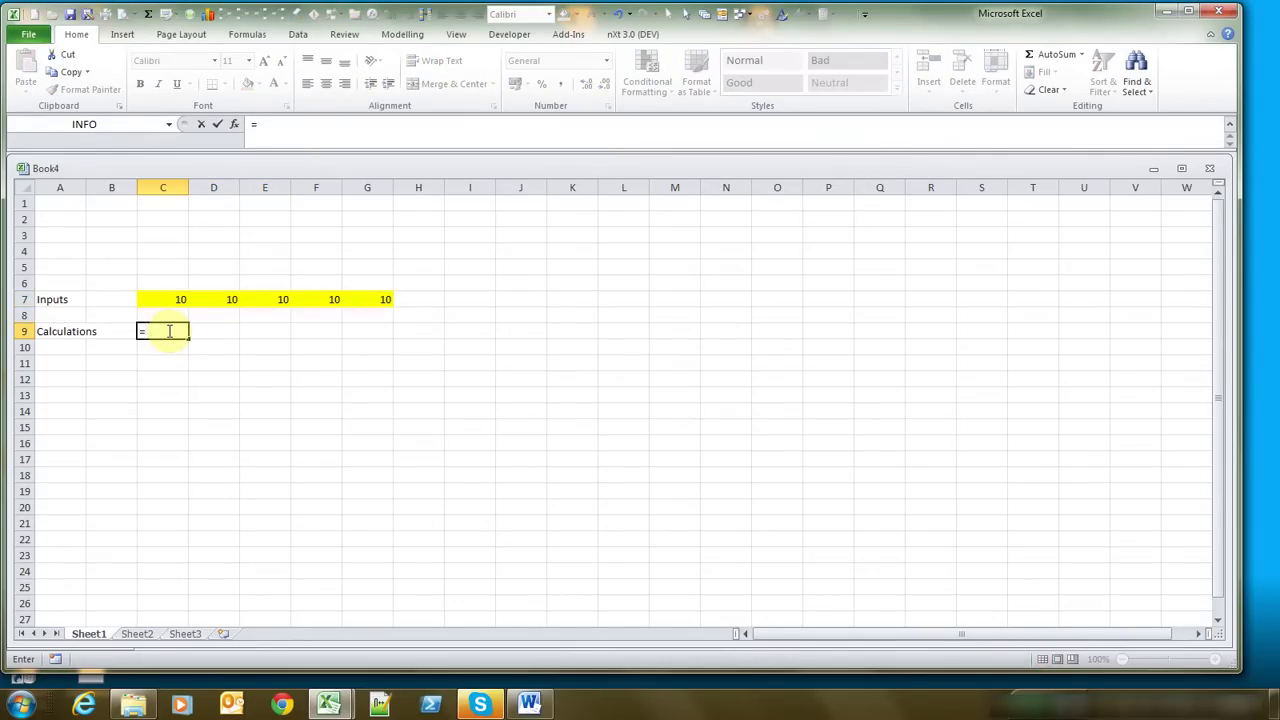
key("Up")
key("Up")
type("+")
key("Left")
key("Return")
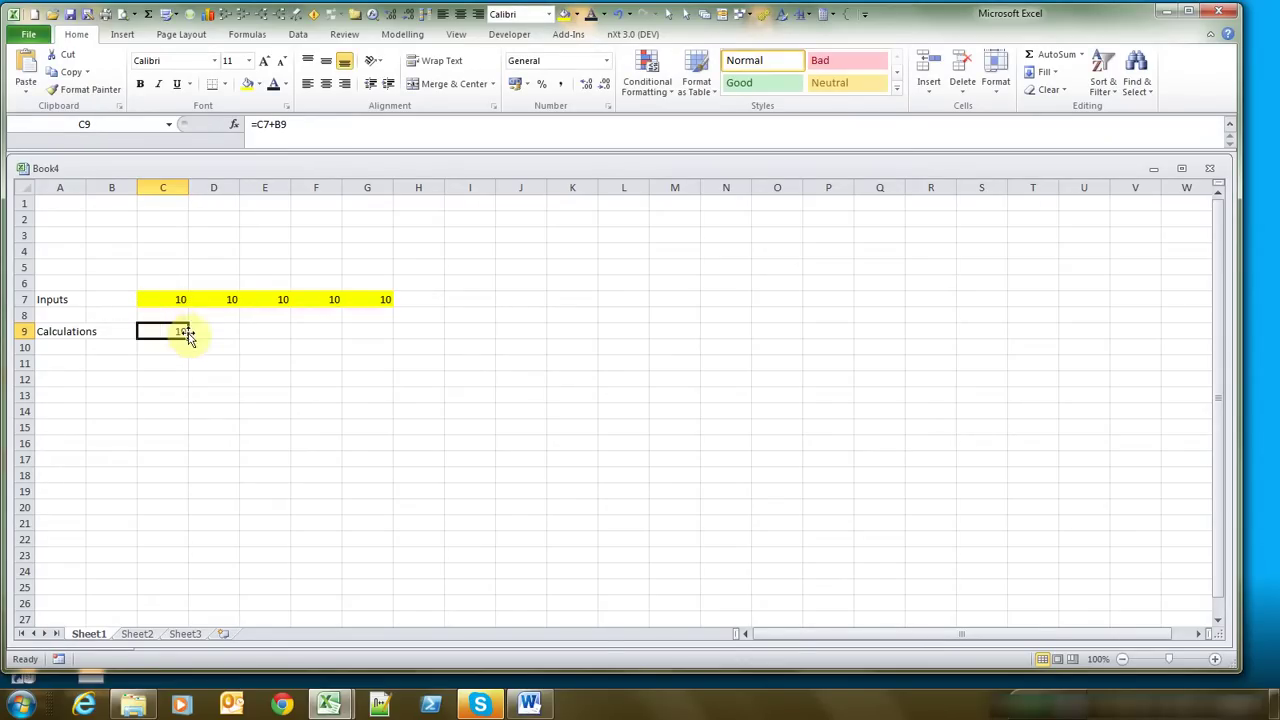
left_click_drag(189, 338, 390, 330)
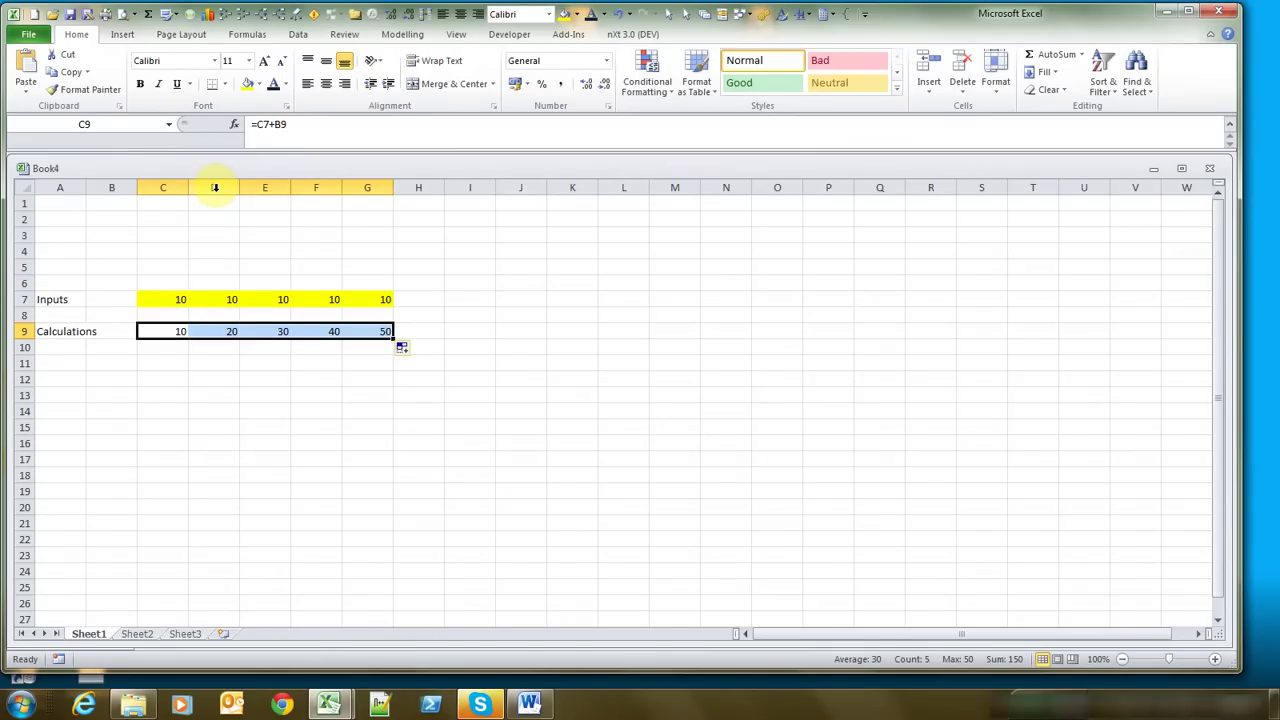
Check the cell protection settings of the calculation cells C9:G9 without changing them.
key("ctrl+1")
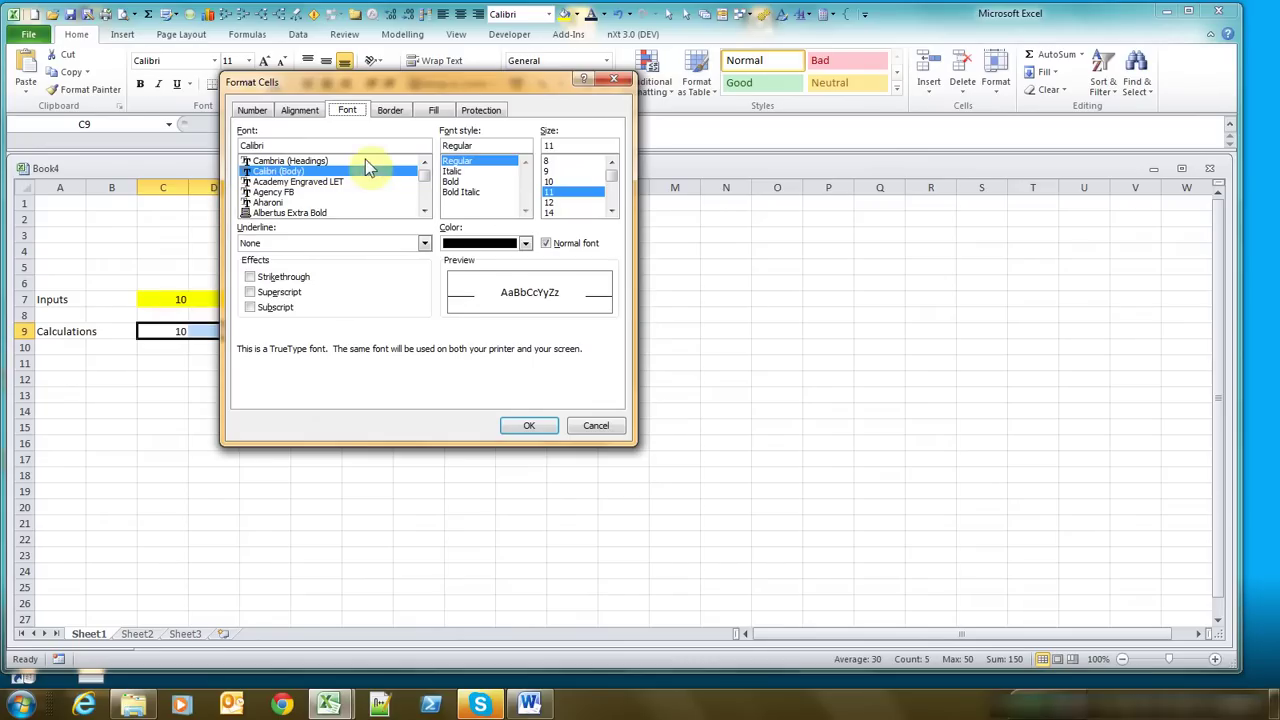
left_click(481, 112)
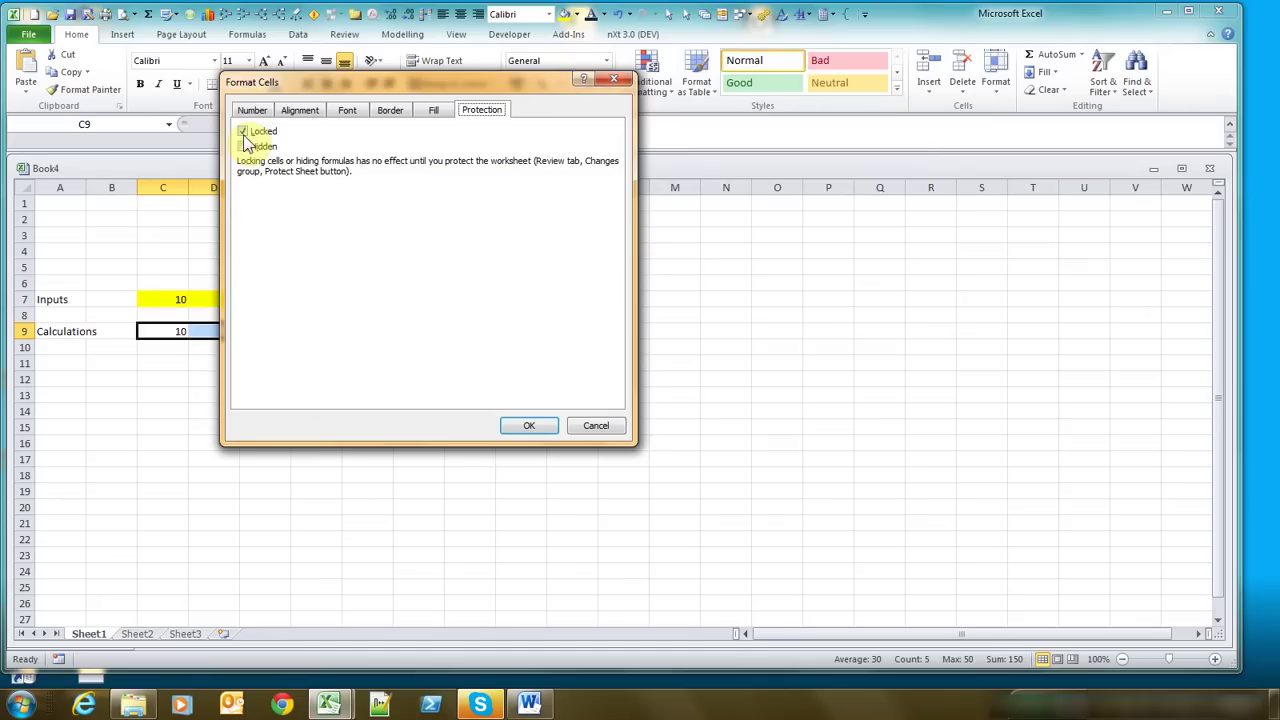
left_click_drag(394, 88, 644, 178)
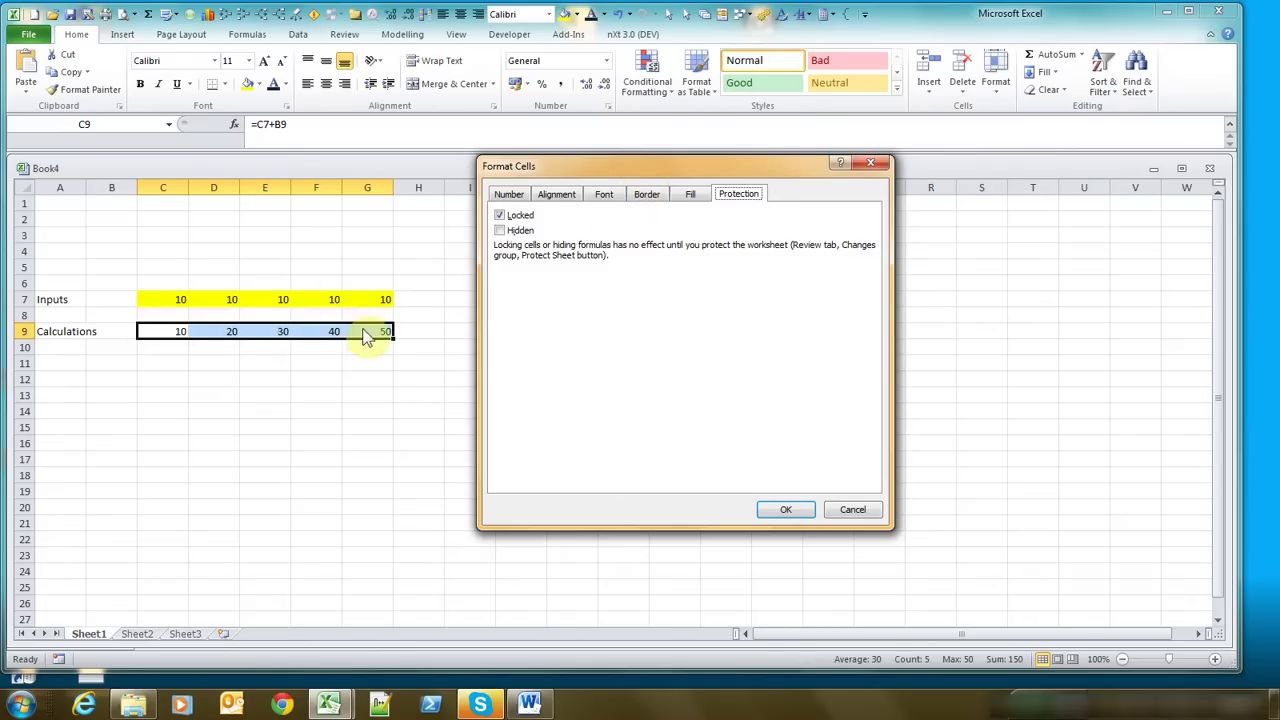
left_click(853, 510)
Turn off the Locked protection setting for the yellow input cells C7:G7.
left_click_drag(158, 302, 368, 301)
key("ctrl+1")
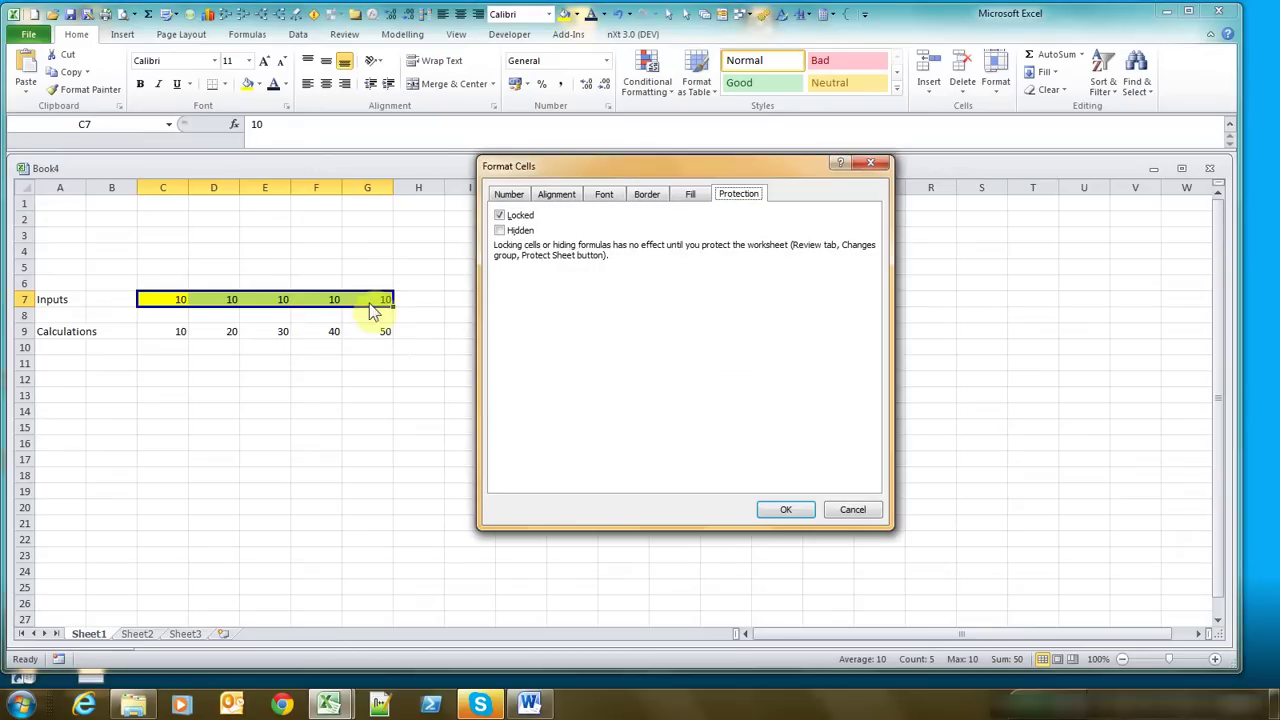
left_click(500, 216)
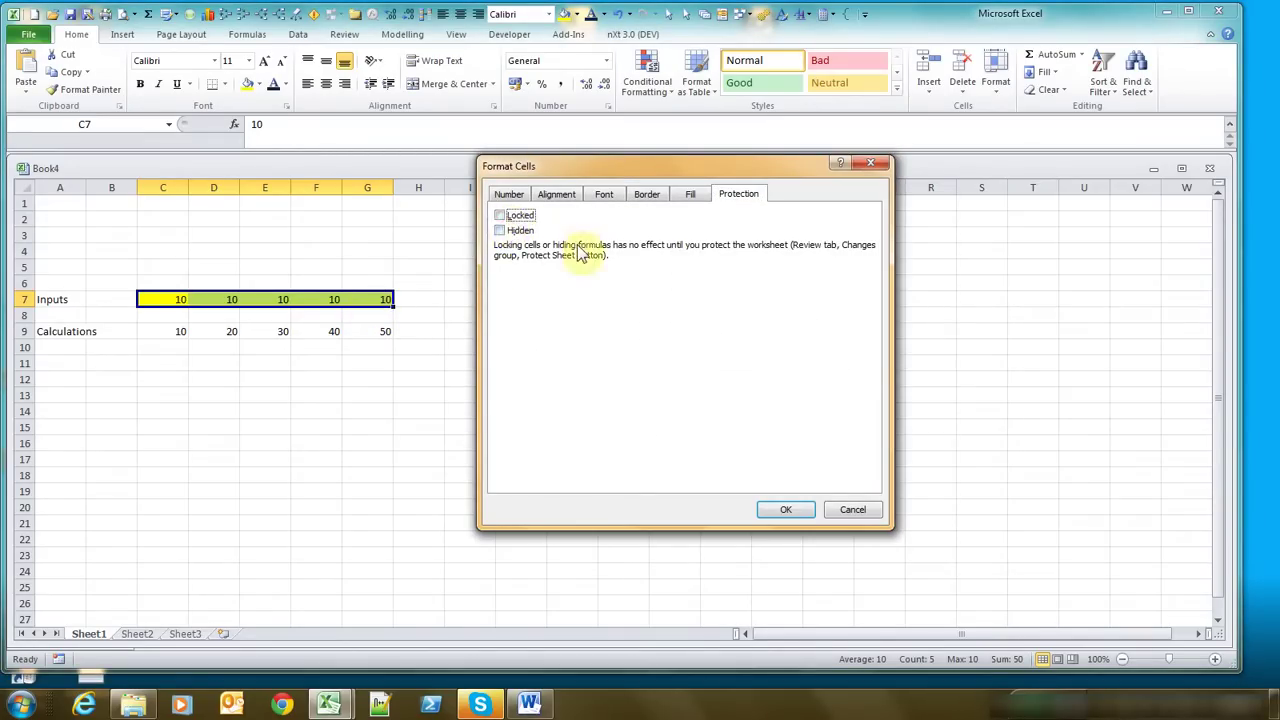
left_click(780, 511)
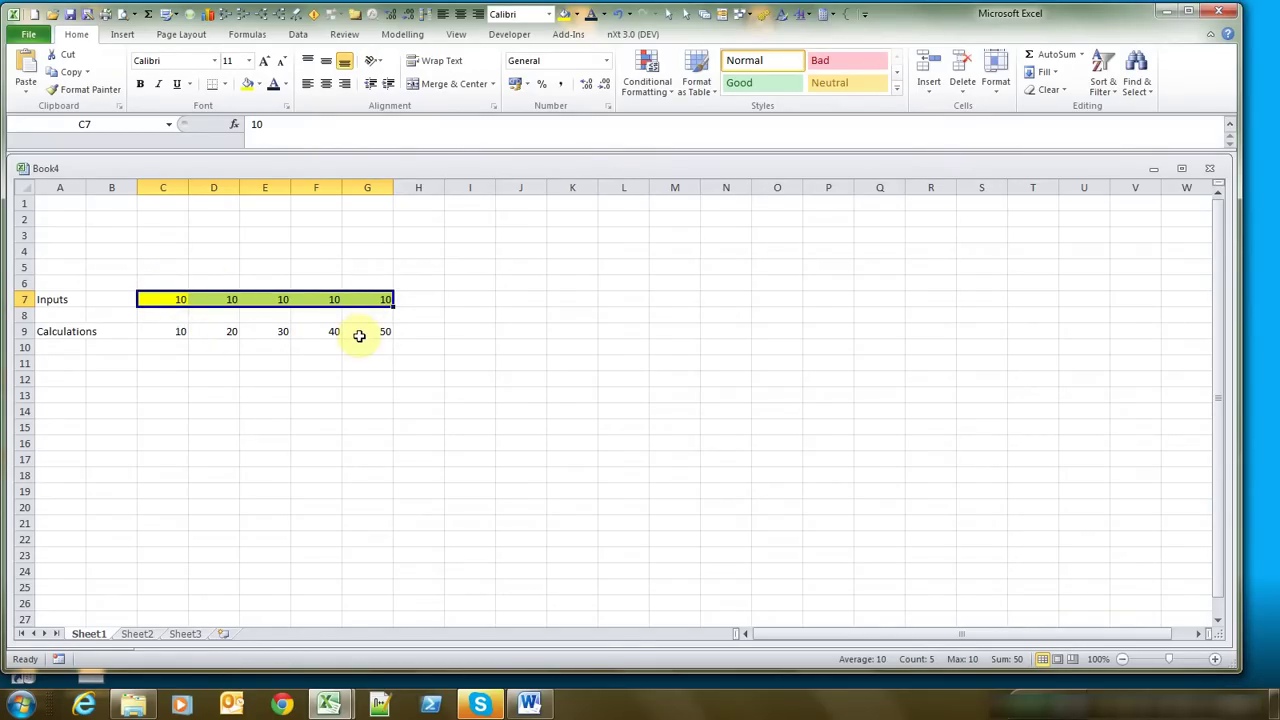
Overwrite the formula in E9 with jjj, and restore the row by copying D9's formula across to G9.
left_click(284, 332)
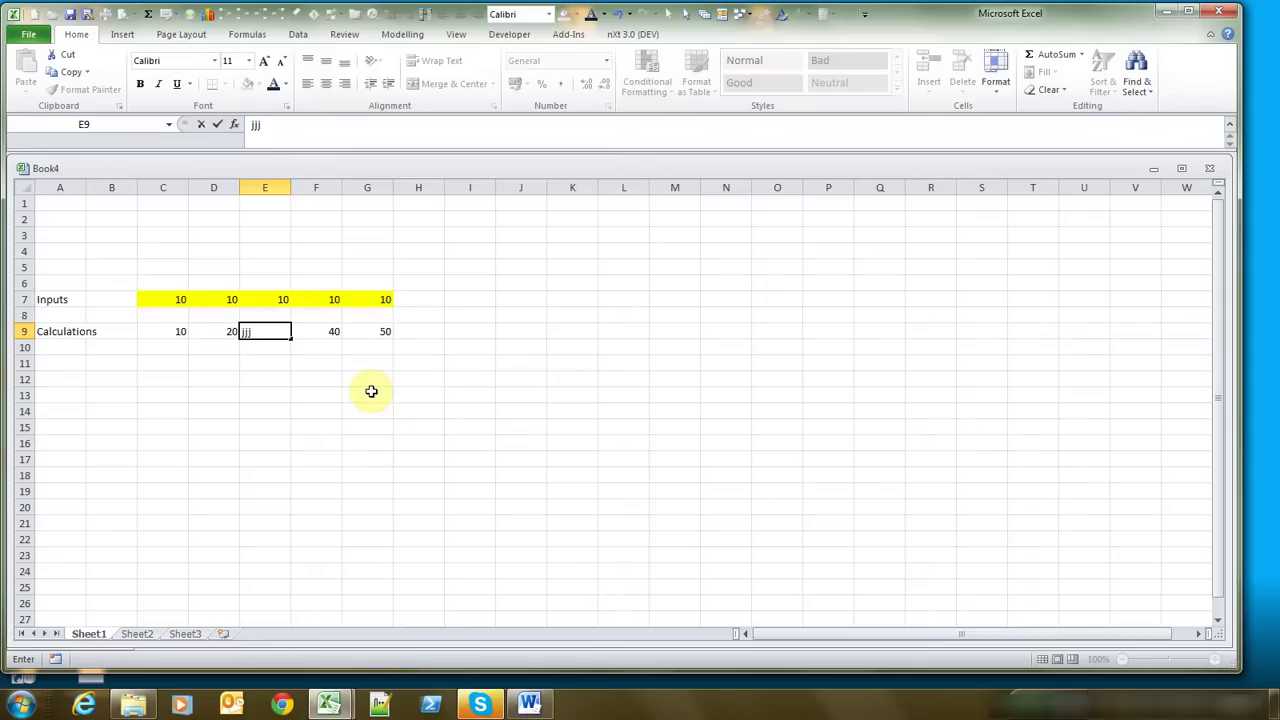
key("ctrl+Return")
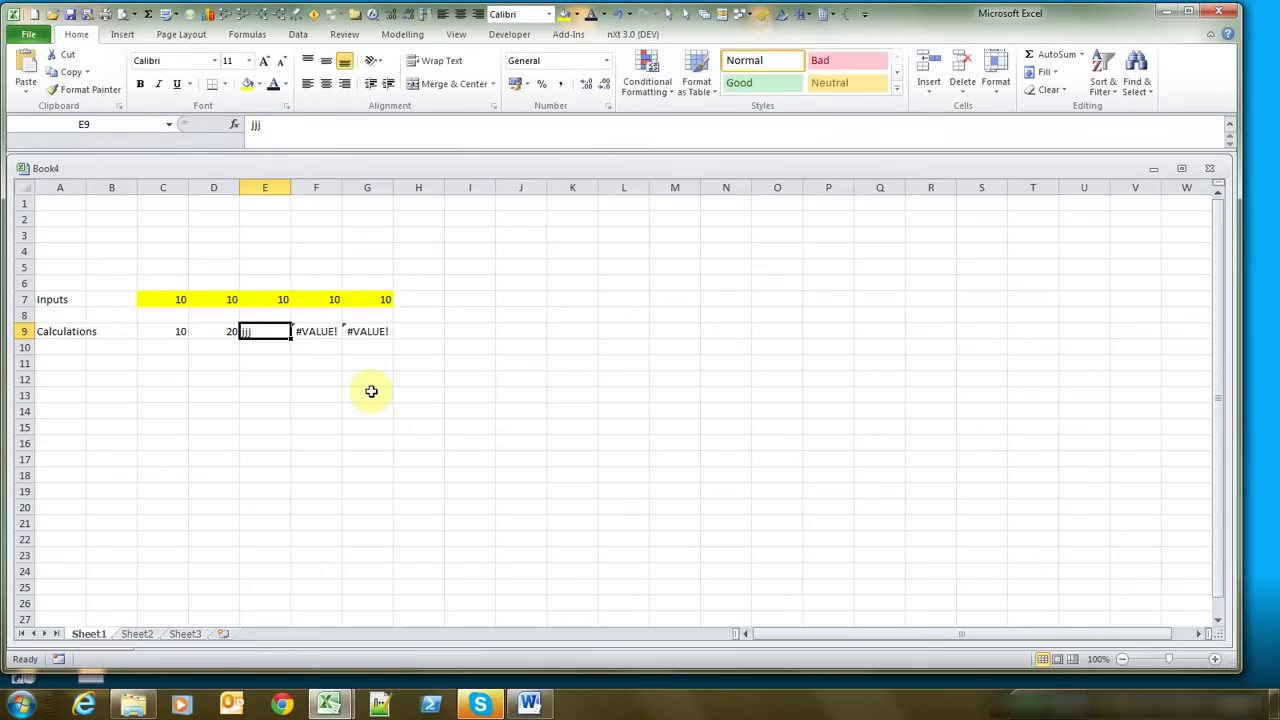
left_click(237, 334)
left_click_drag(240, 338, 385, 341)
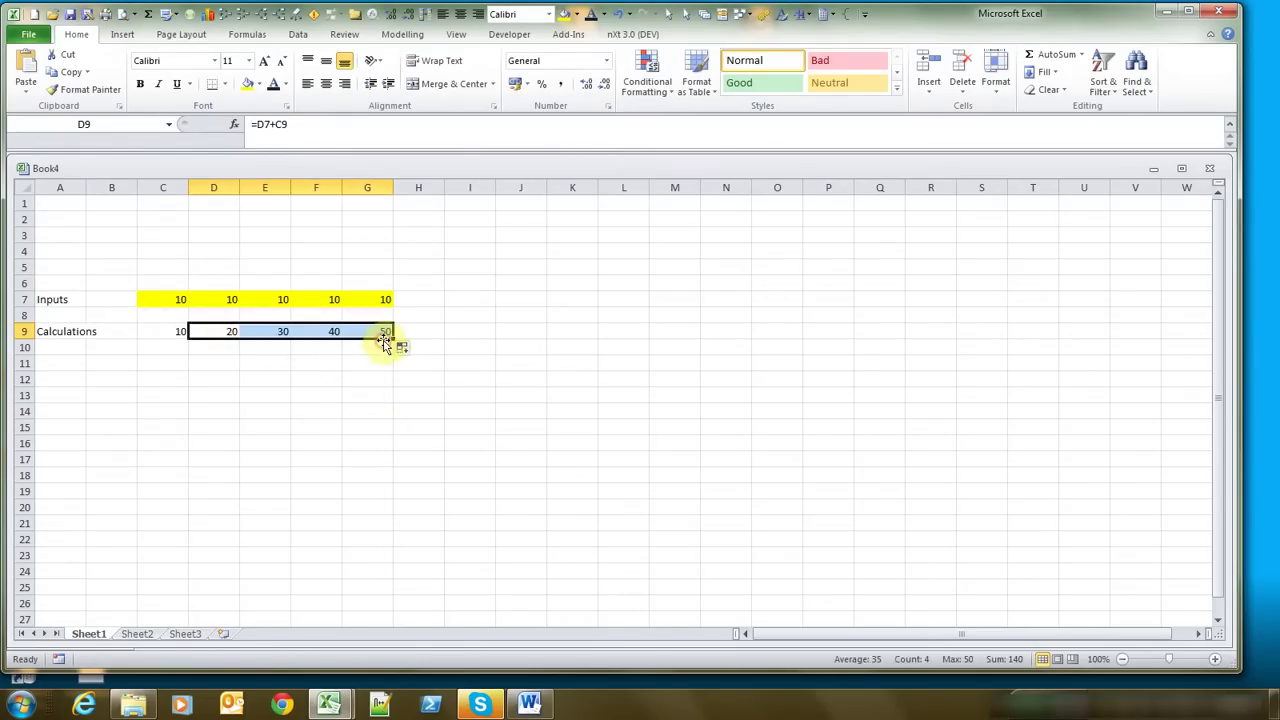
left_click(248, 348)
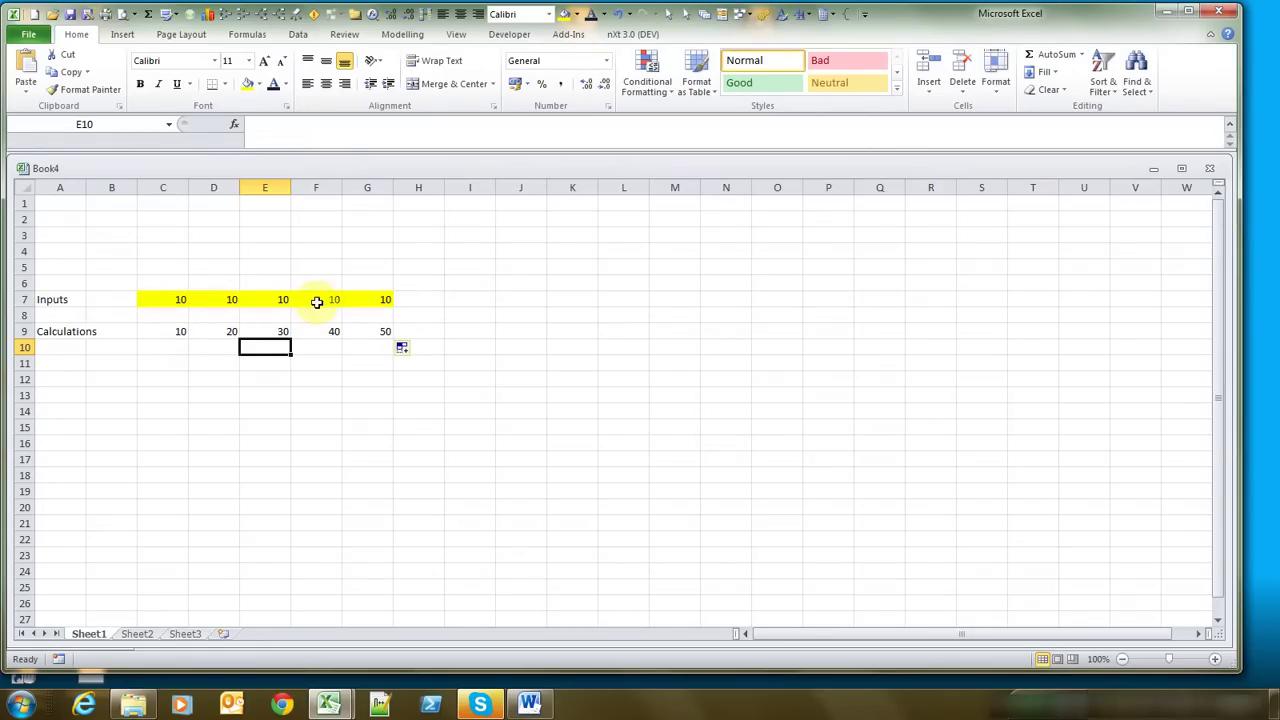
Protect Sheet1 without a password, allowing users only to select locked and unlocked cells.
left_click(343, 36)
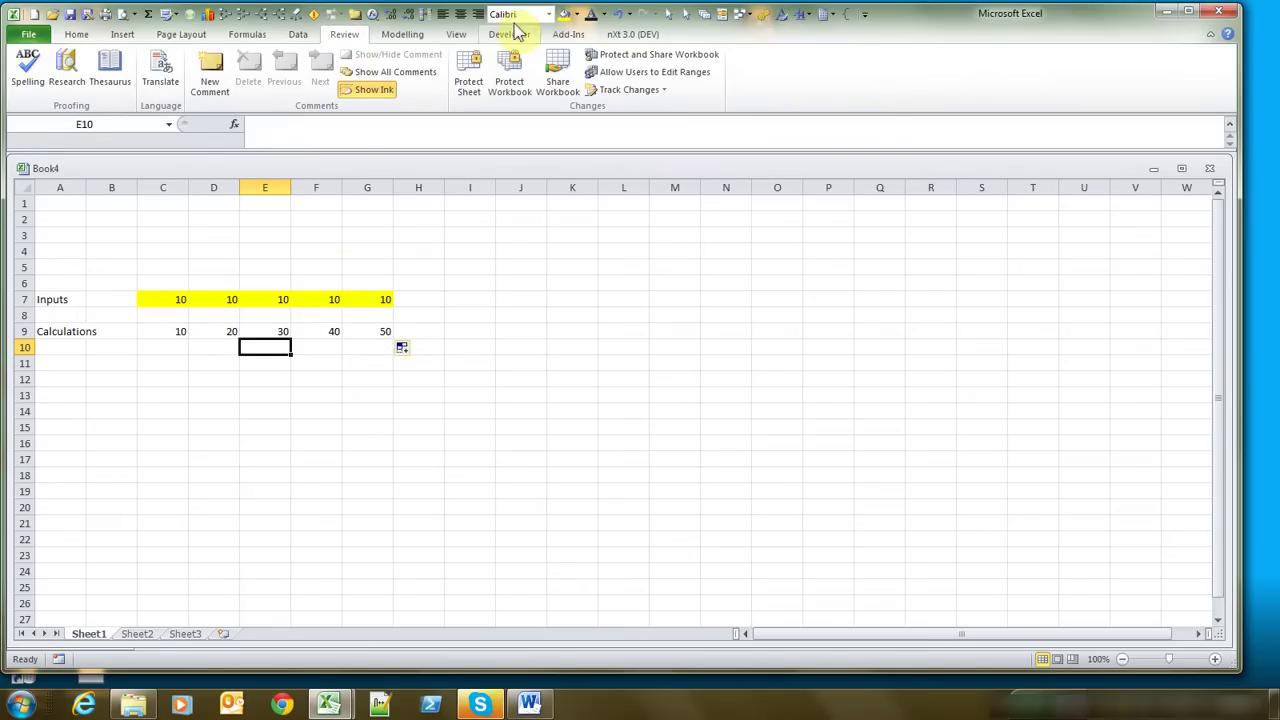
left_click(466, 80)
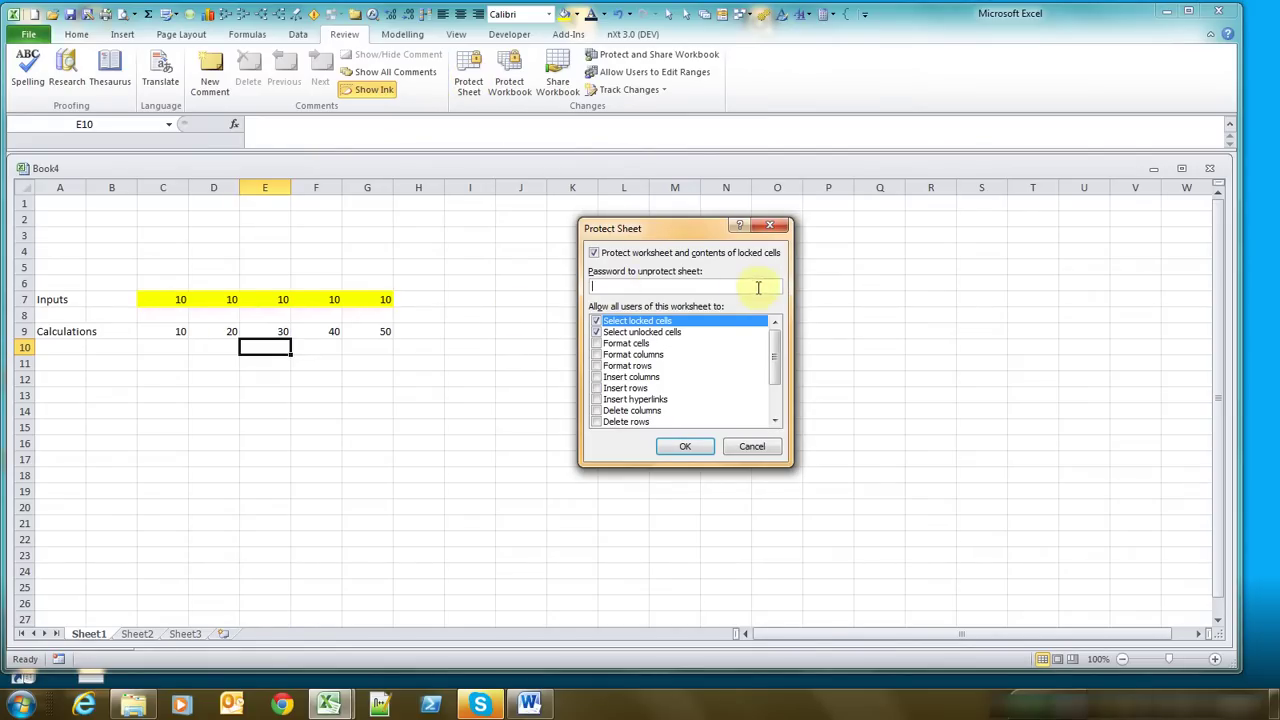
left_click(681, 447)
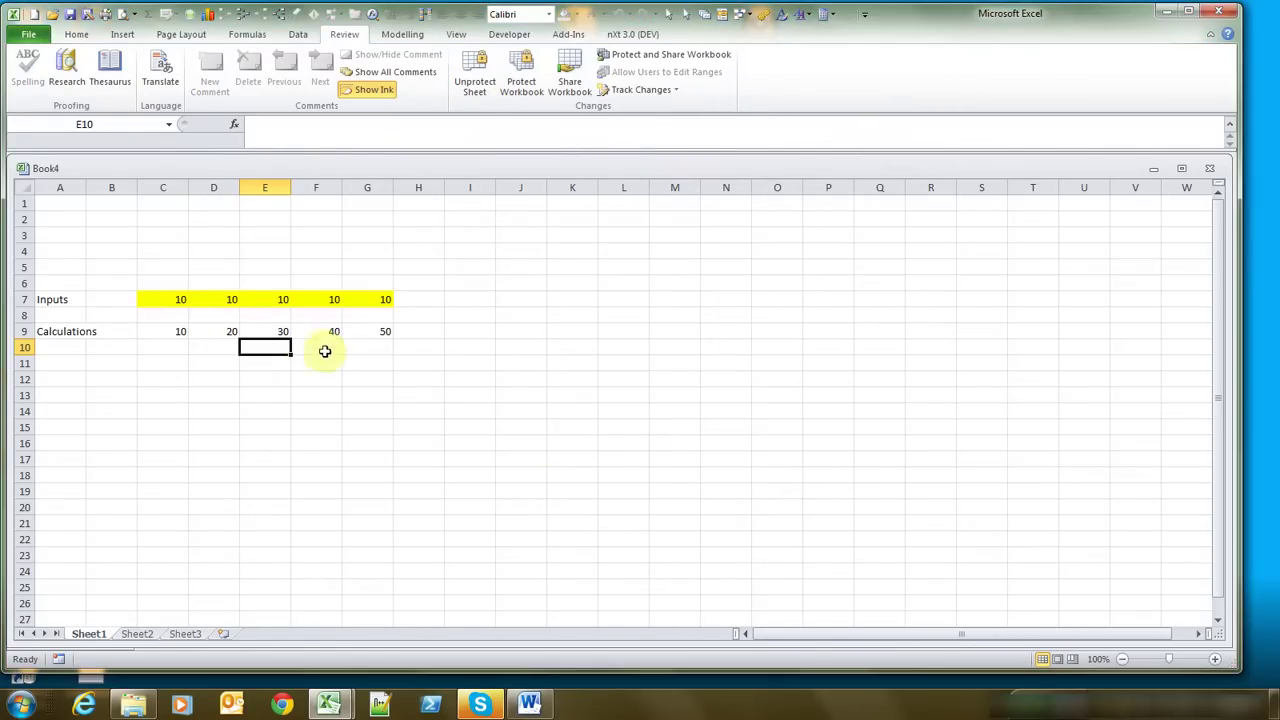
Try to clear the locked calculation cell E9 on the protected sheet.
left_click(286, 332)
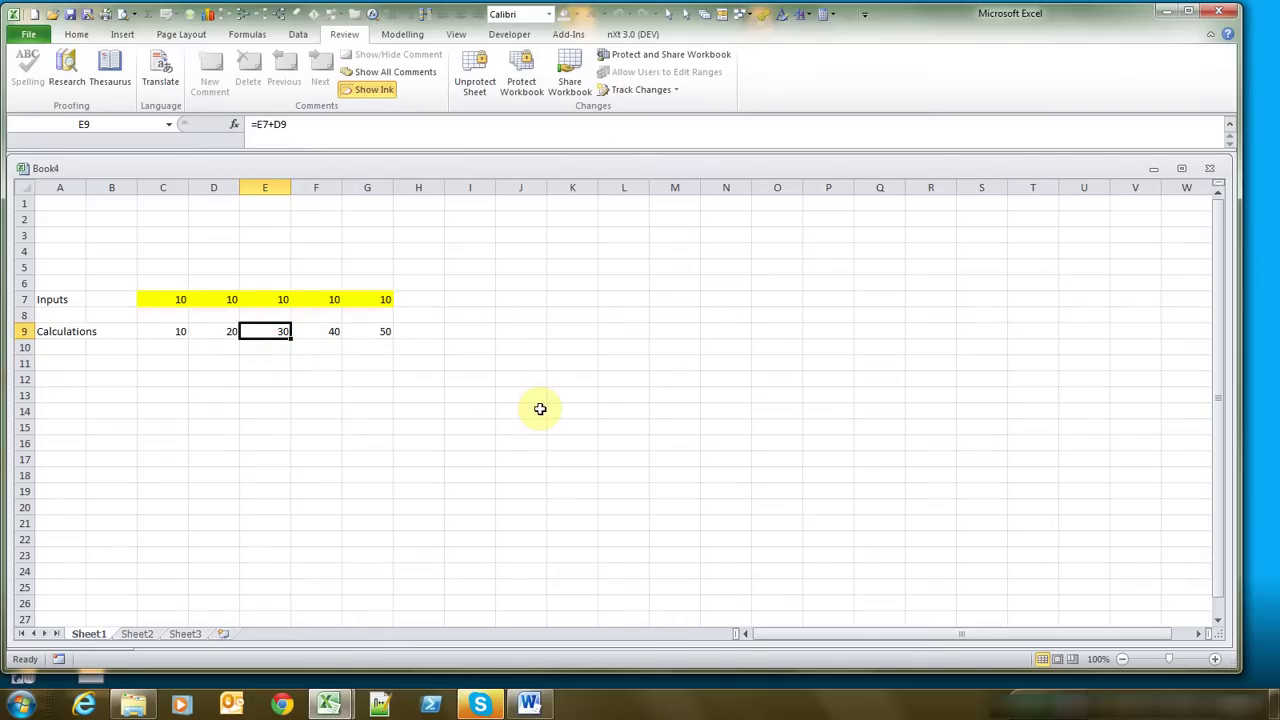
key("Delete")
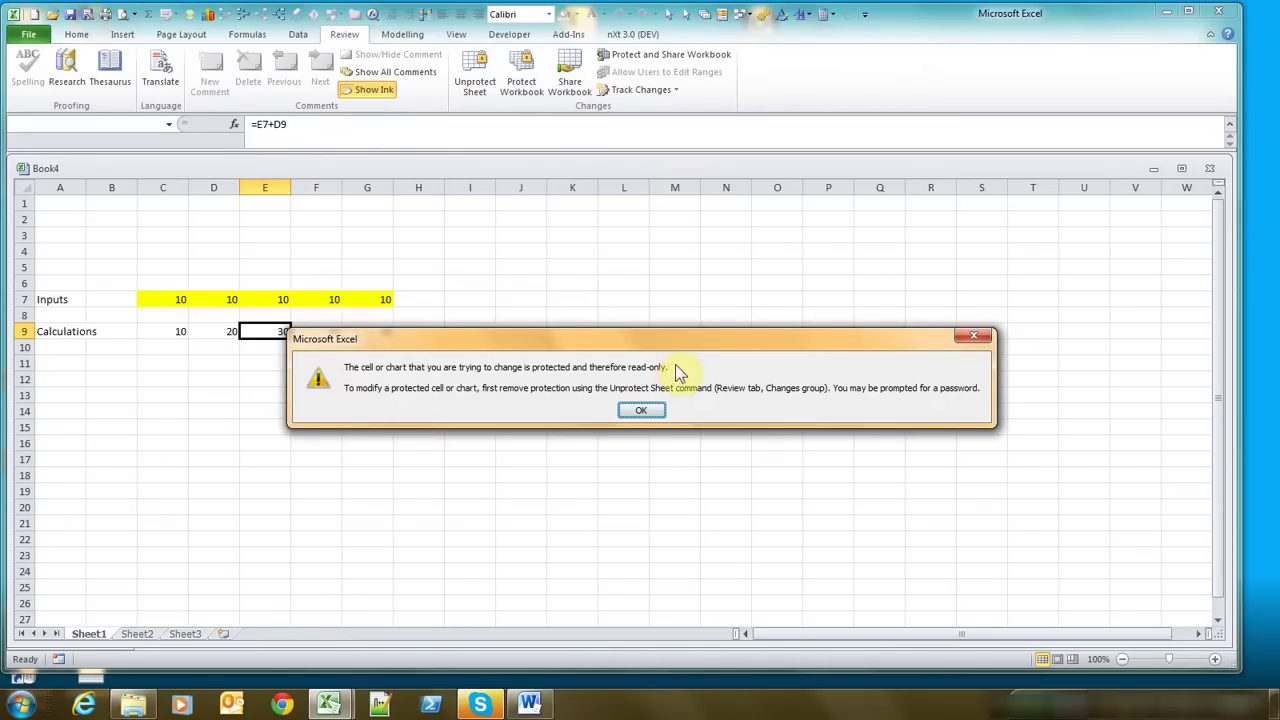
left_click(640, 411)
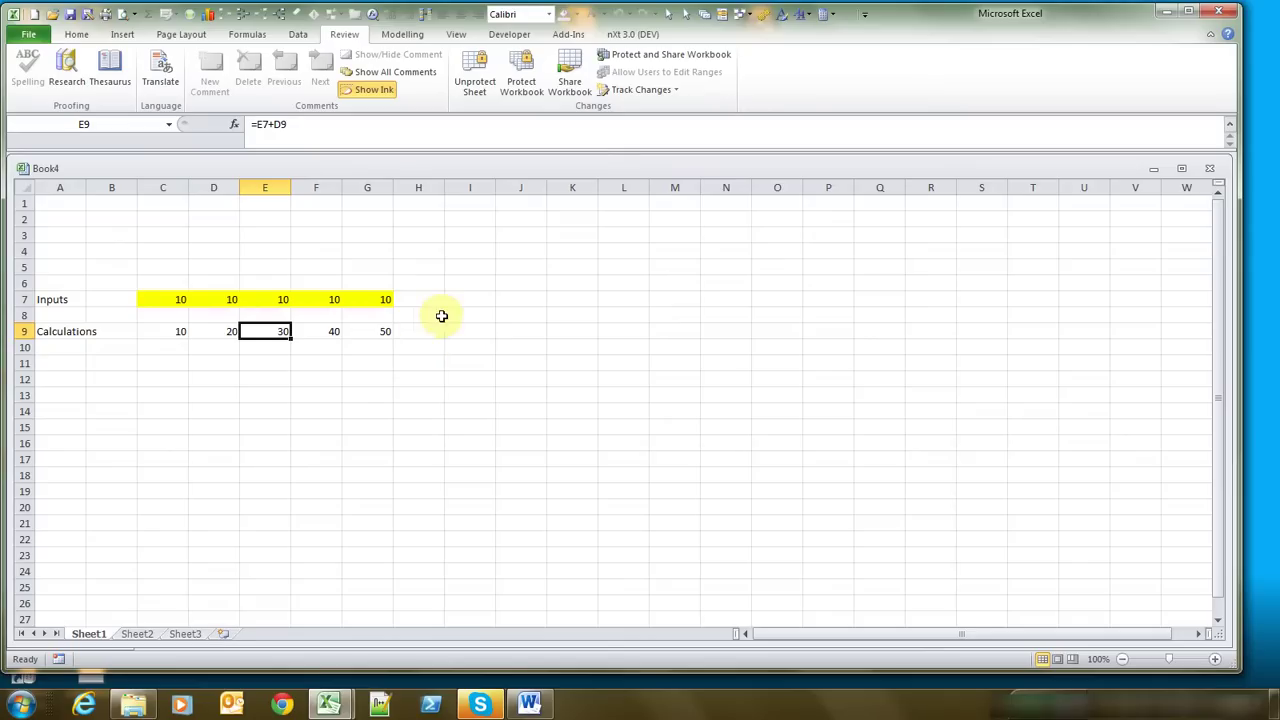
Review the Structure and Windows options for protecting the workbook, and leave without applying them.
left_click(522, 78)
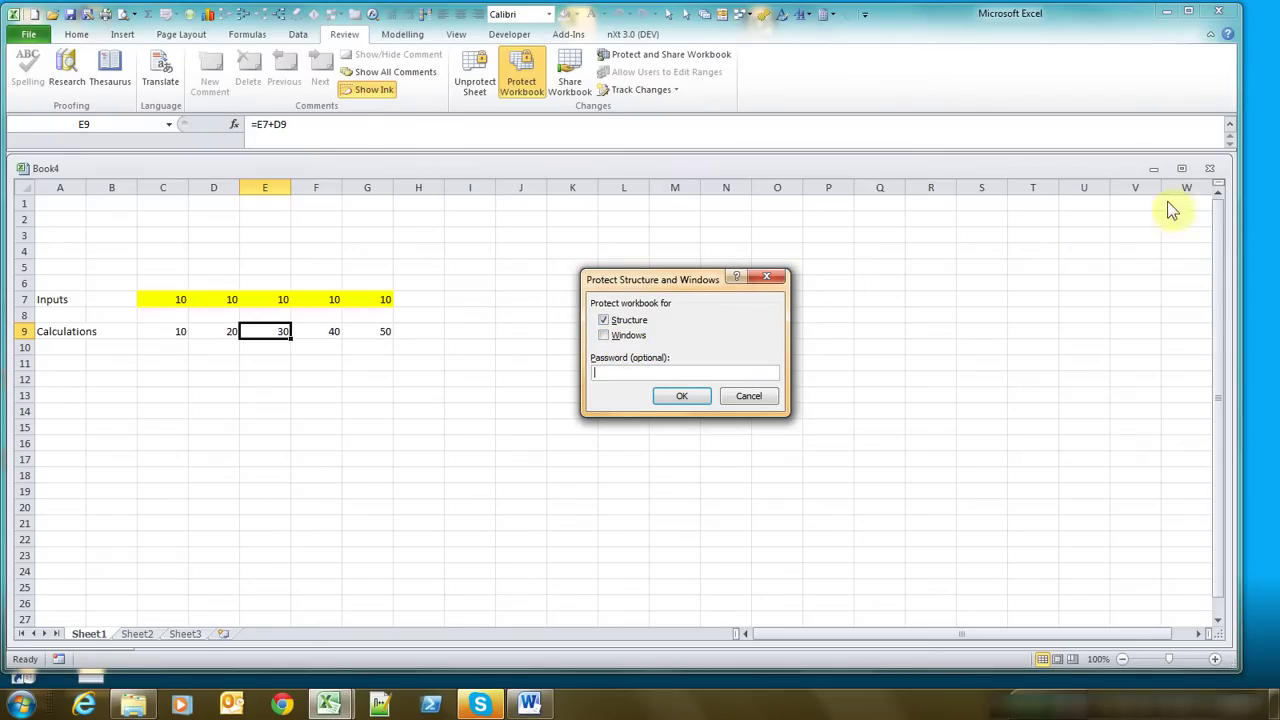
left_click_drag(624, 281, 522, 285)
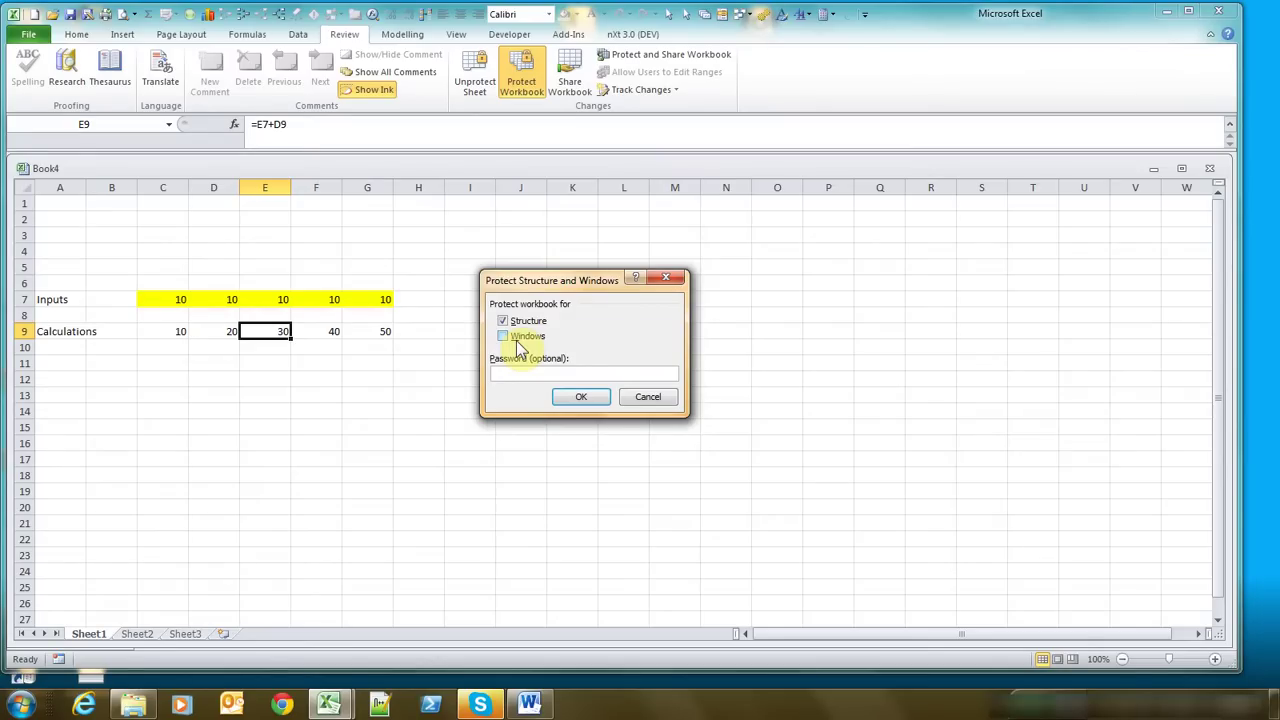
left_click(646, 398)
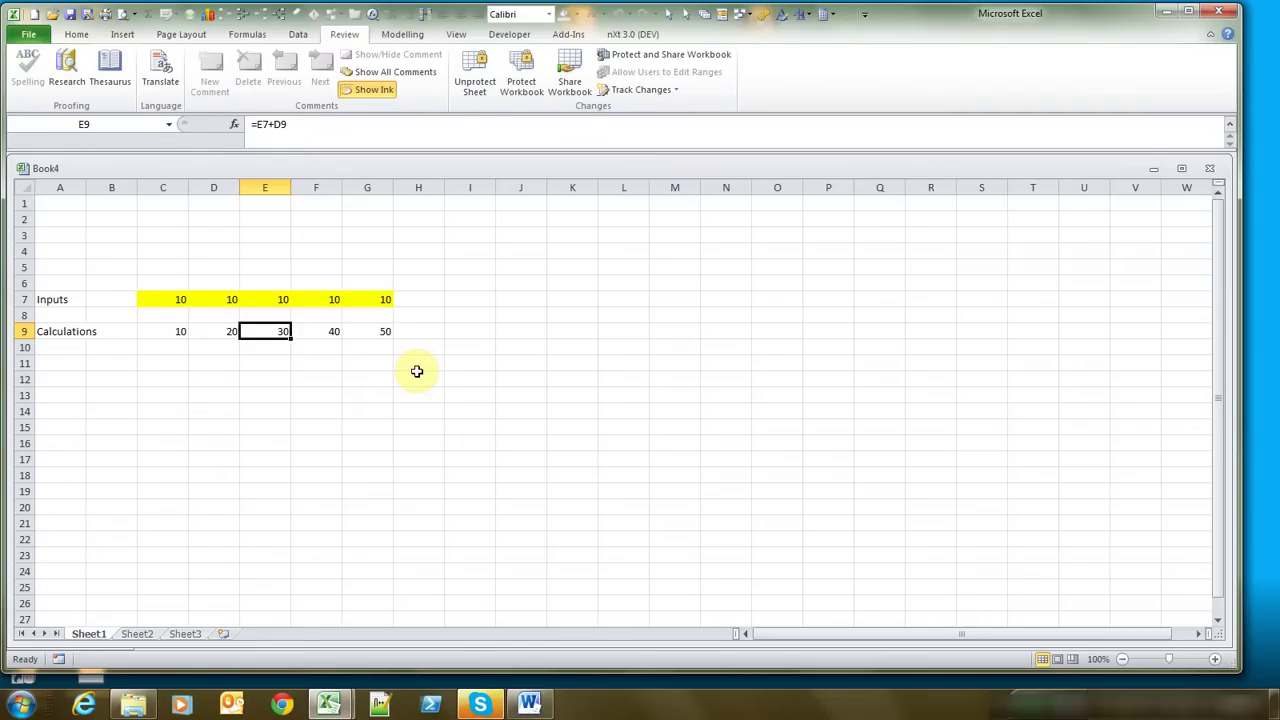
Unprotect Sheet1 and review the full list of user permissions for sheet protection without applying it.
left_click(483, 90)
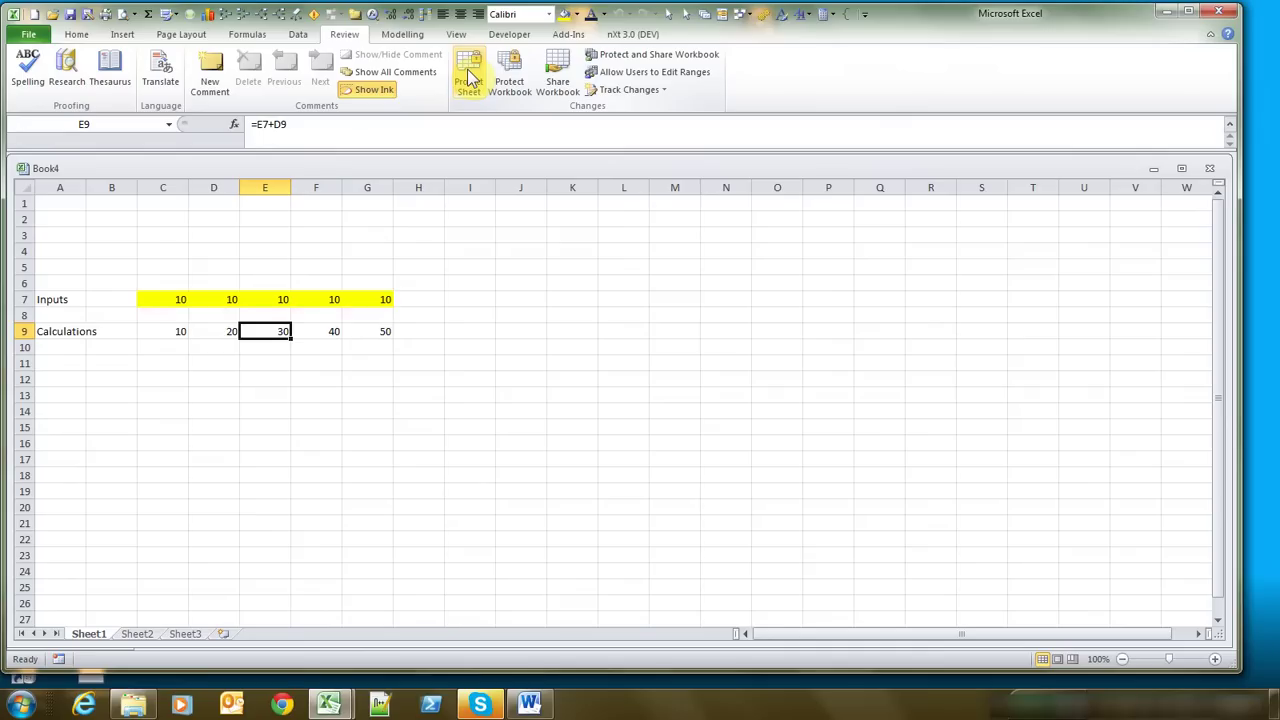
left_click(470, 78)
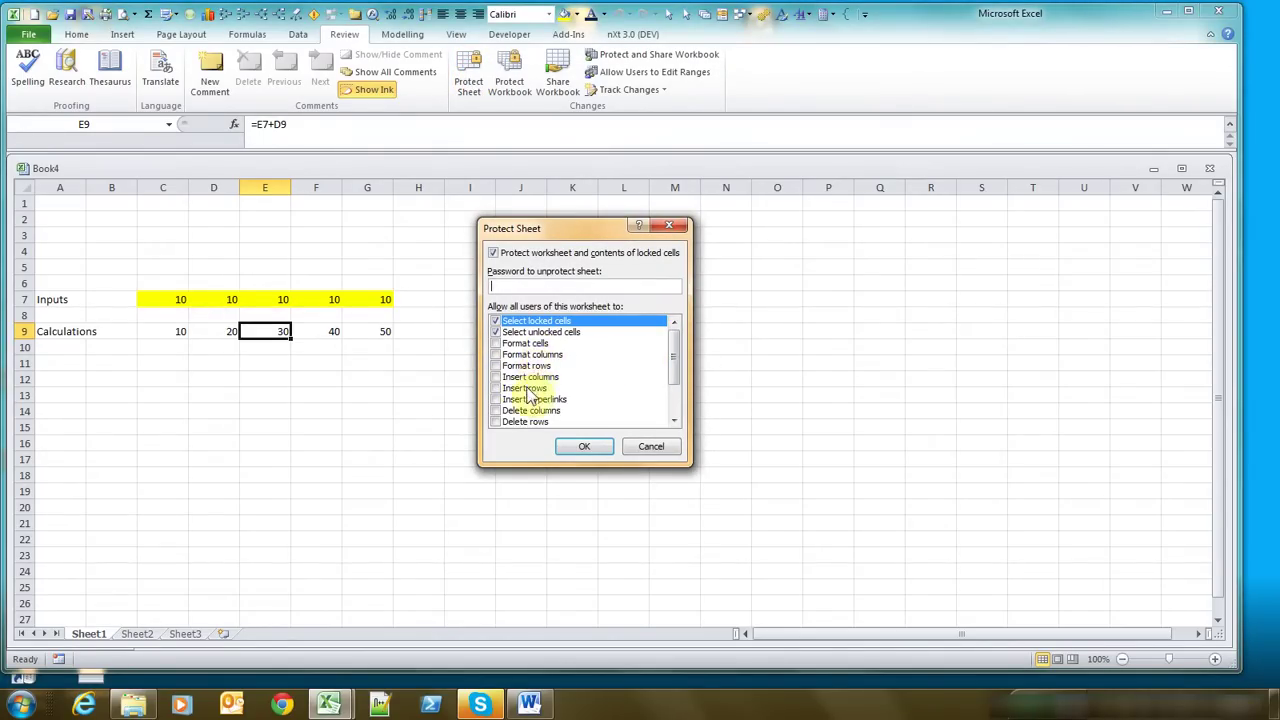
left_click_drag(672, 358, 674, 372)
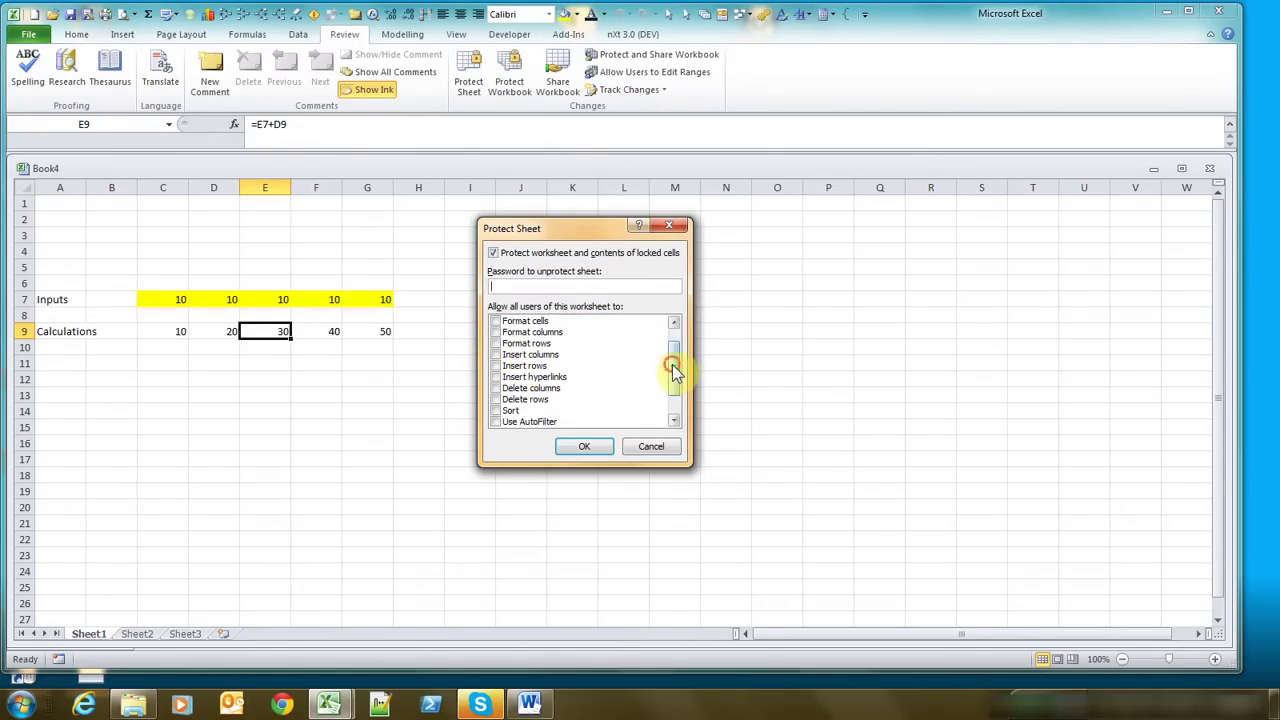
left_click_drag(674, 372, 677, 357)
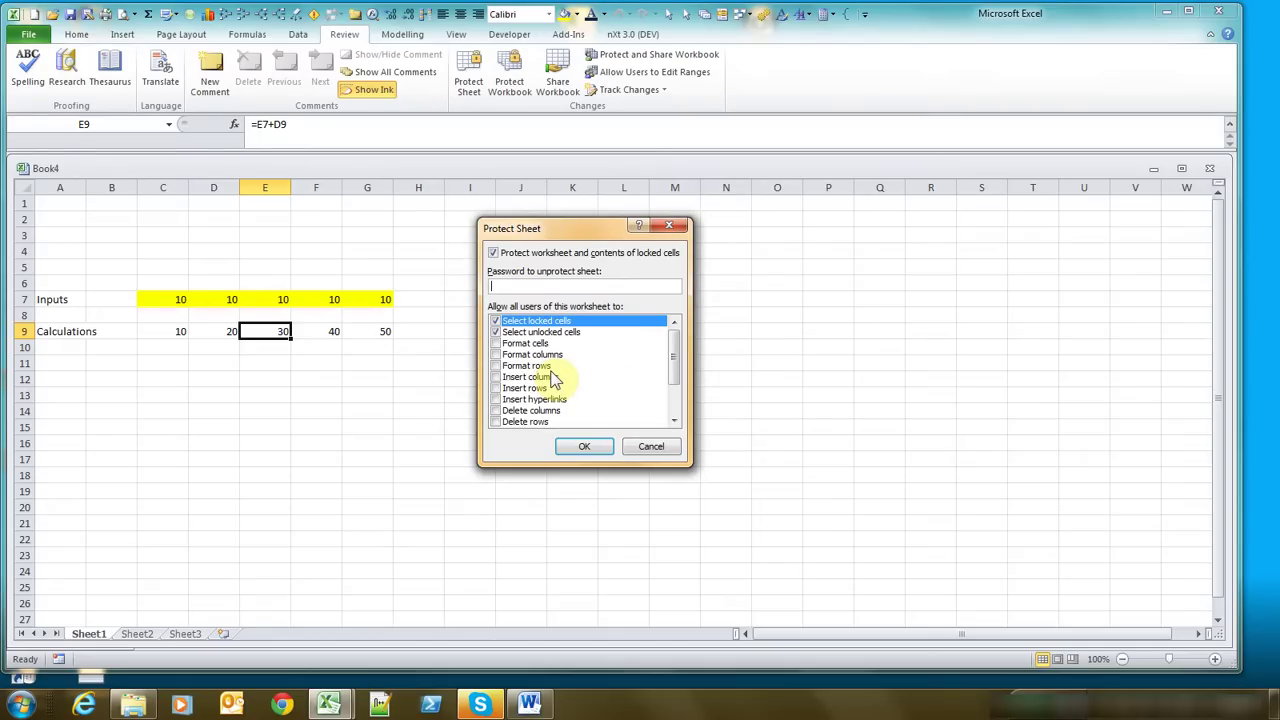
mouse_move(677, 350)
left_mouse_down()
mouse_move(676, 373)
mouse_move(674, 340)
left_mouse_up()
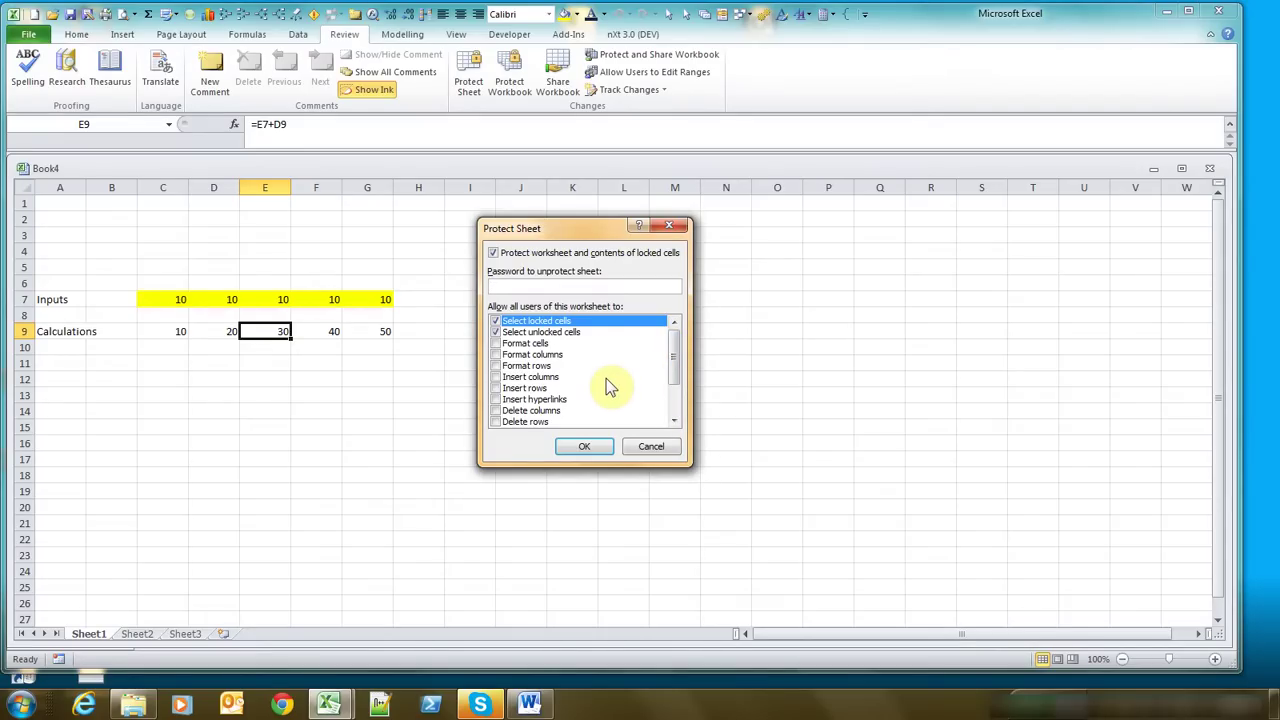
left_click(665, 449)
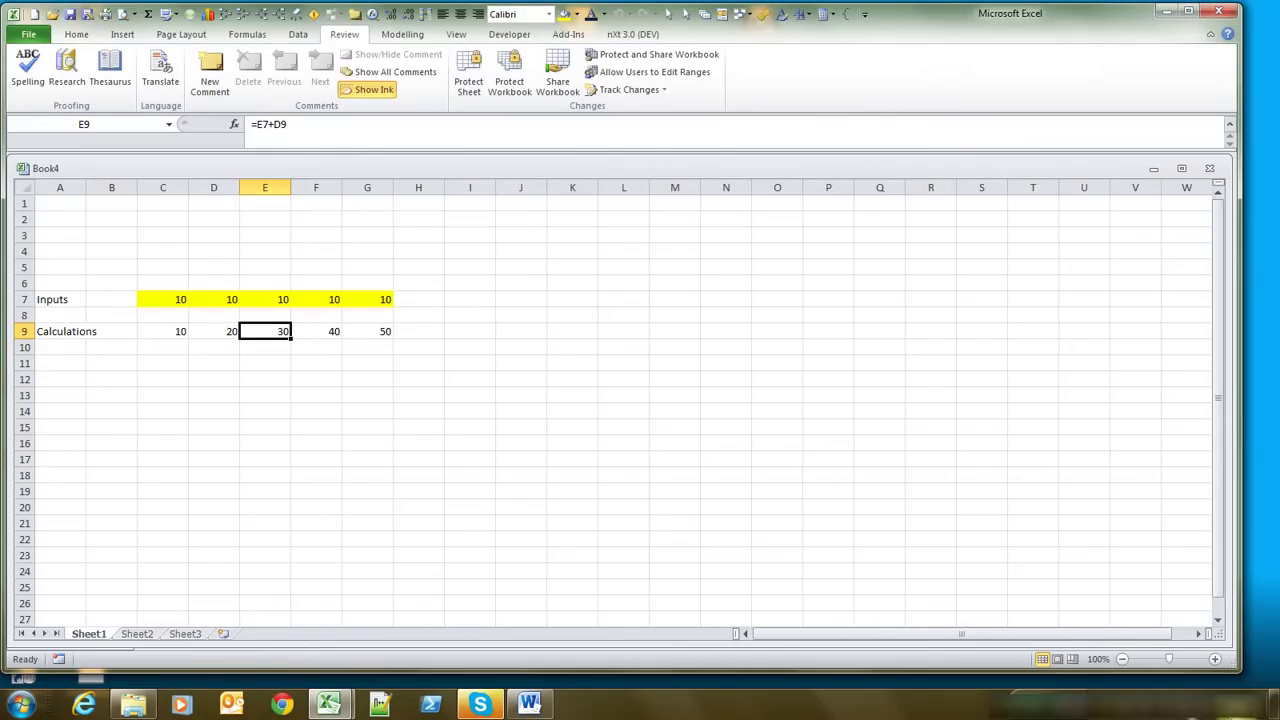
left_click(1096, 714)
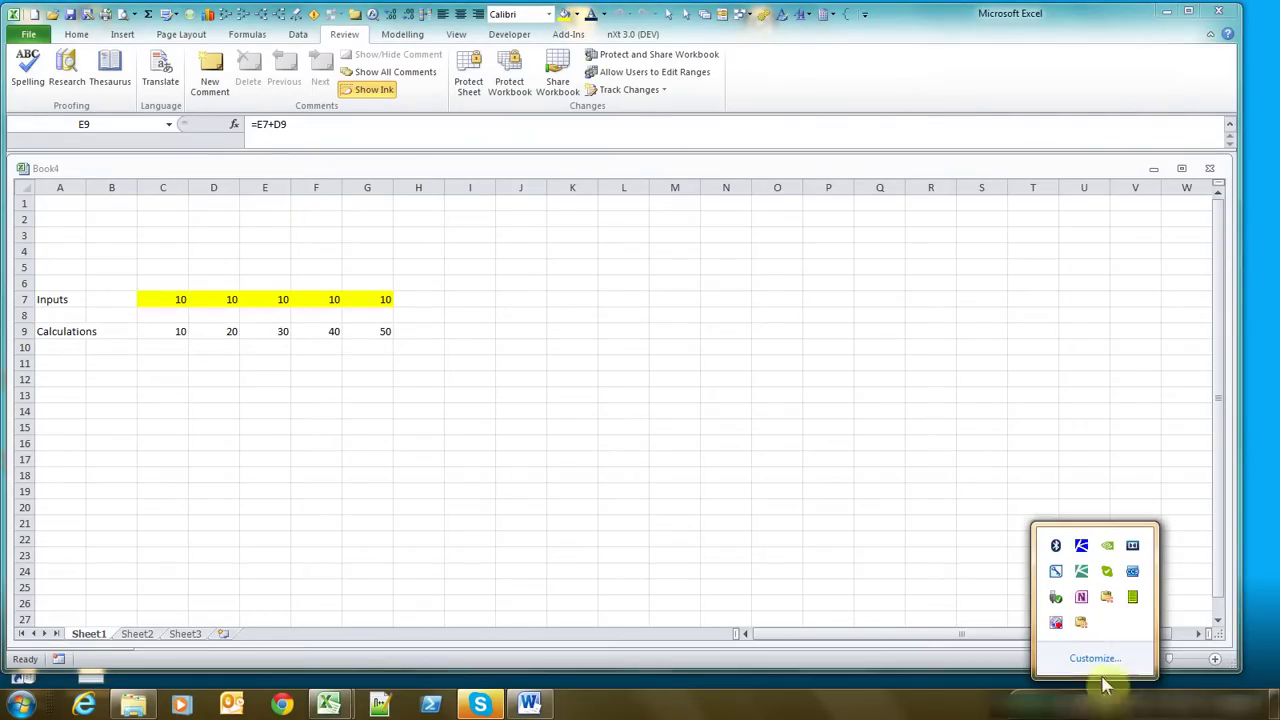